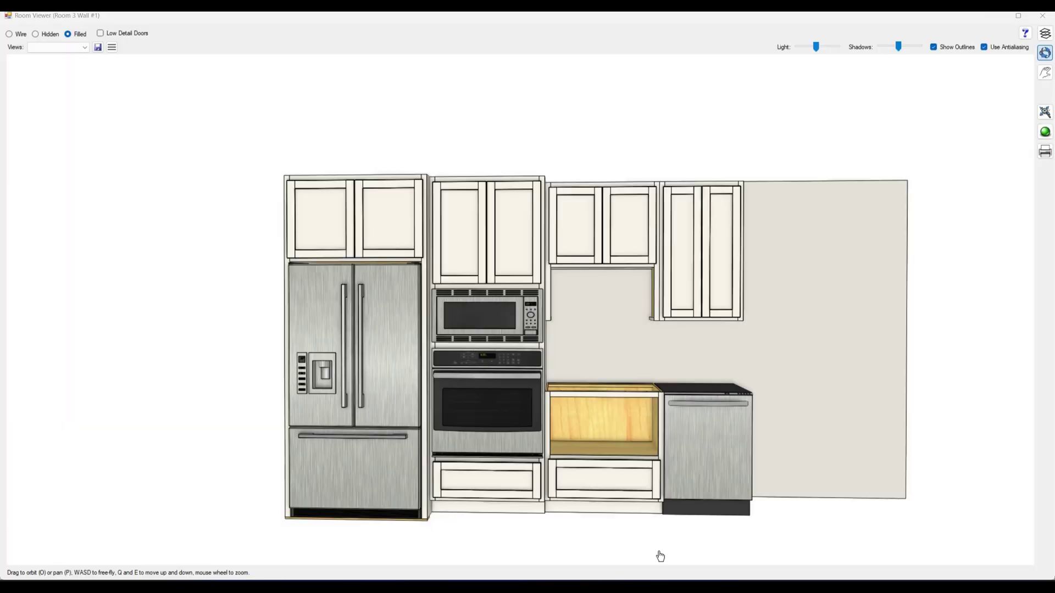
Switch from the Mozaik room view to the 3D Warehouse site in the browser
{"action": "left_click", "coordinate": [584, 535]}
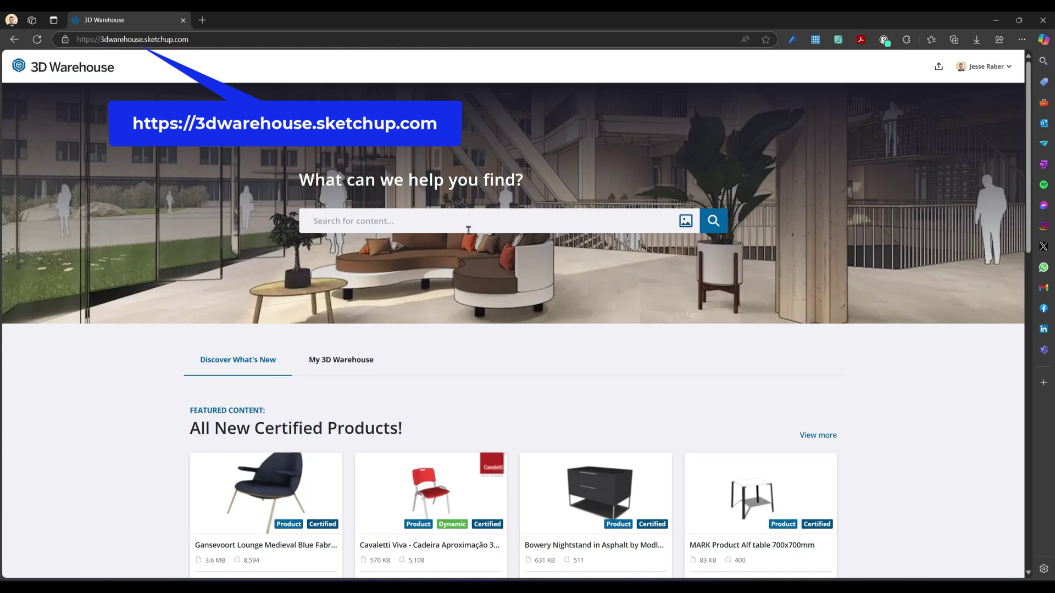
Search 3D Warehouse for 'Kitchenaid Dishwasher', open the KitchenAid Brand model in 3D preview, and bring up its download formats
{"action": "type", "text": "Kitchenaid Dishwasher"}
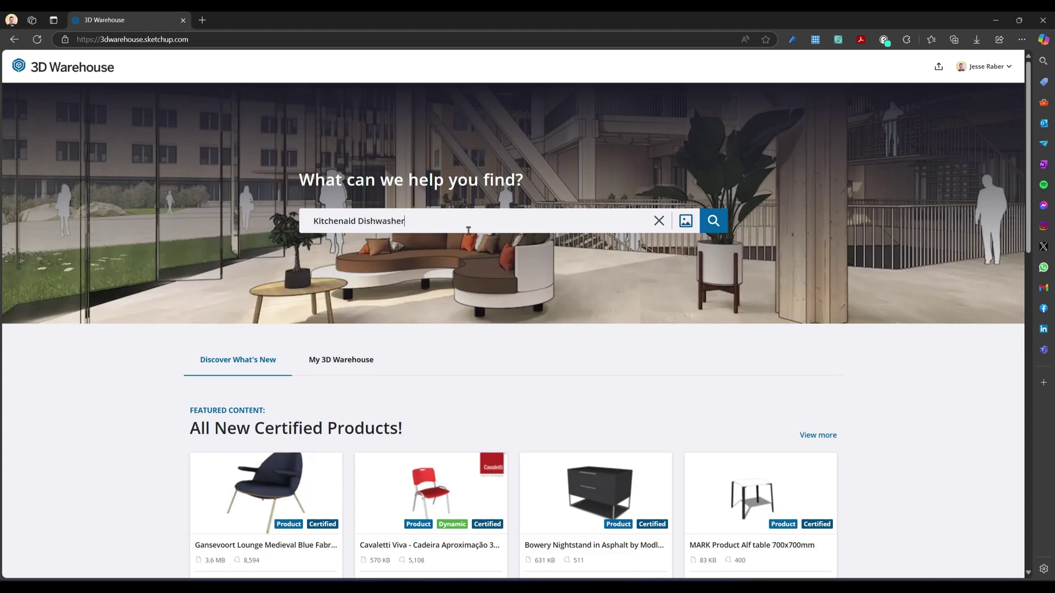
{"action": "key", "text": "Return"}
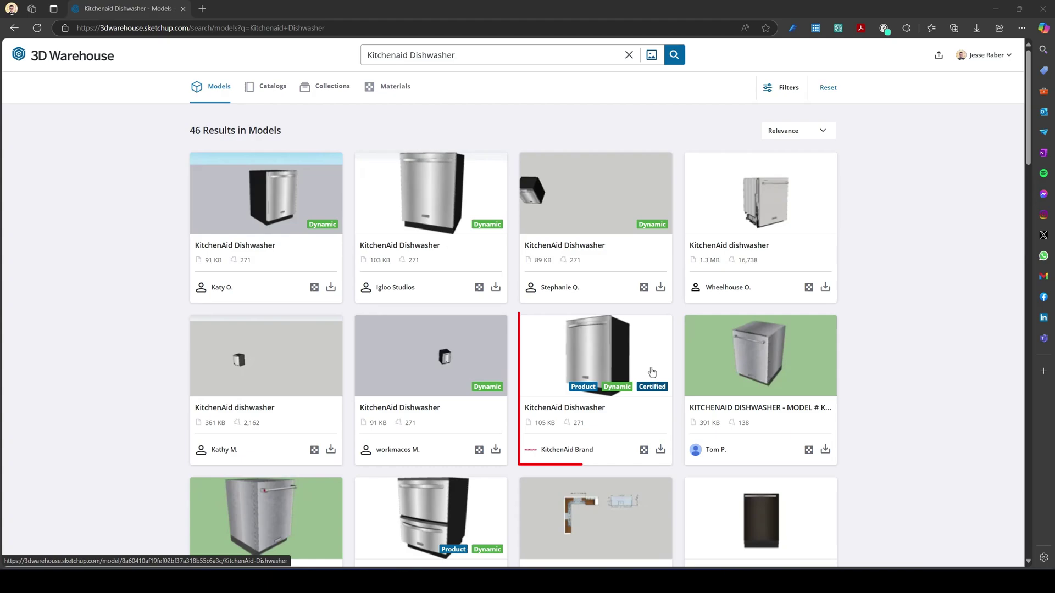
{"action": "left_click", "coordinate": [603, 435]}
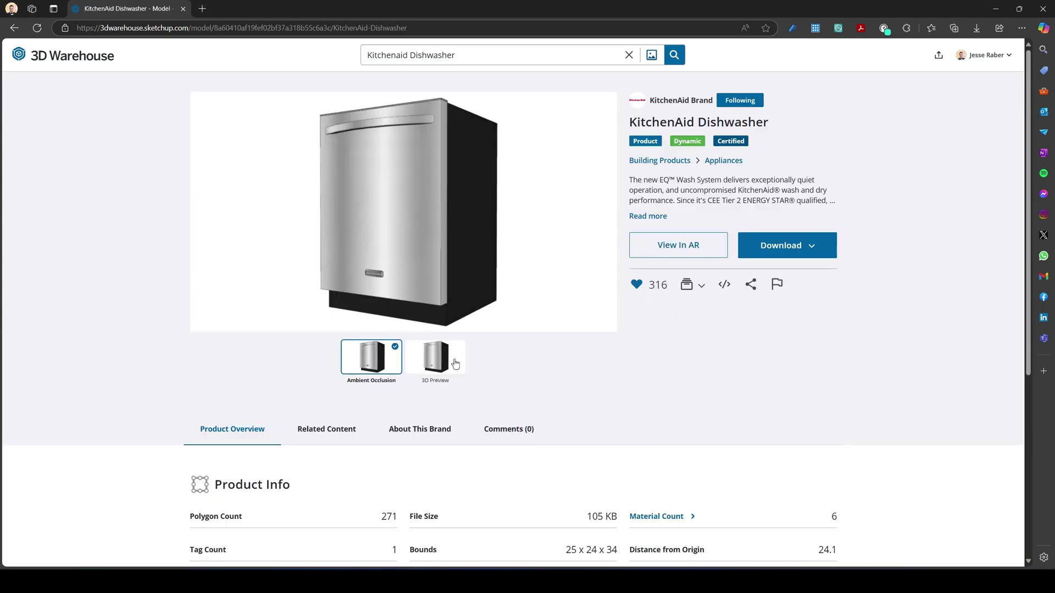
{"action": "left_click", "coordinate": [456, 364]}
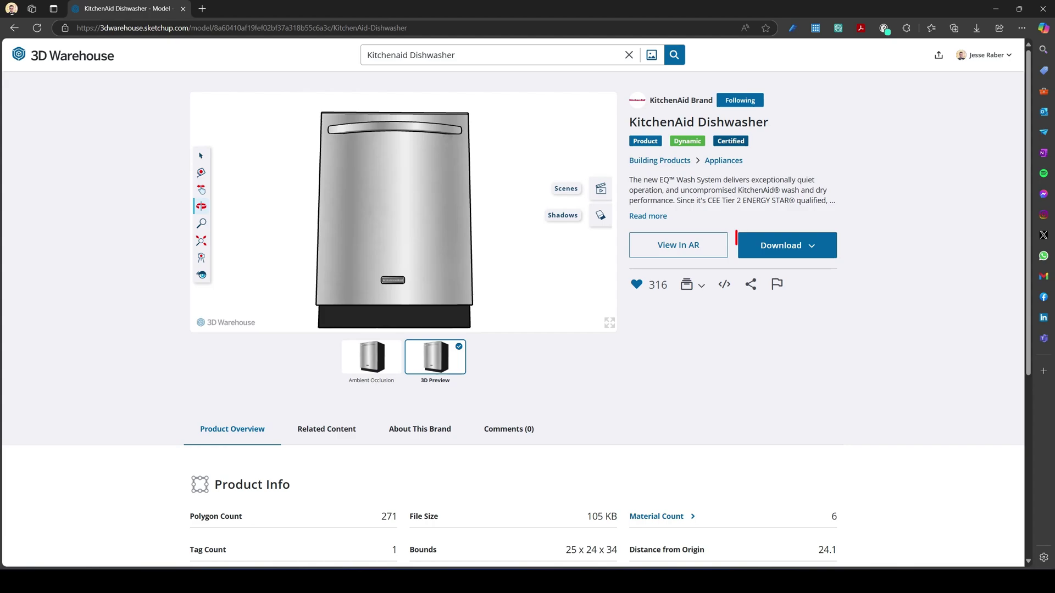
{"action": "left_click", "coordinate": [787, 246]}
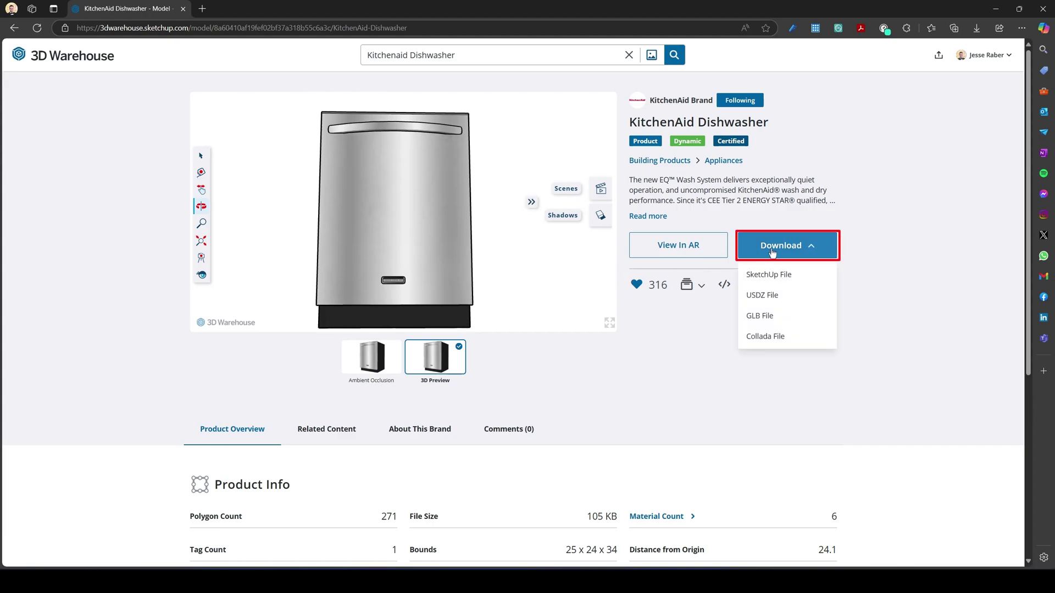
Download the dishwasher as a SketchUp file and rename it 'Dishwasher KitchenAid'
{"action": "left_click", "coordinate": [797, 273]}
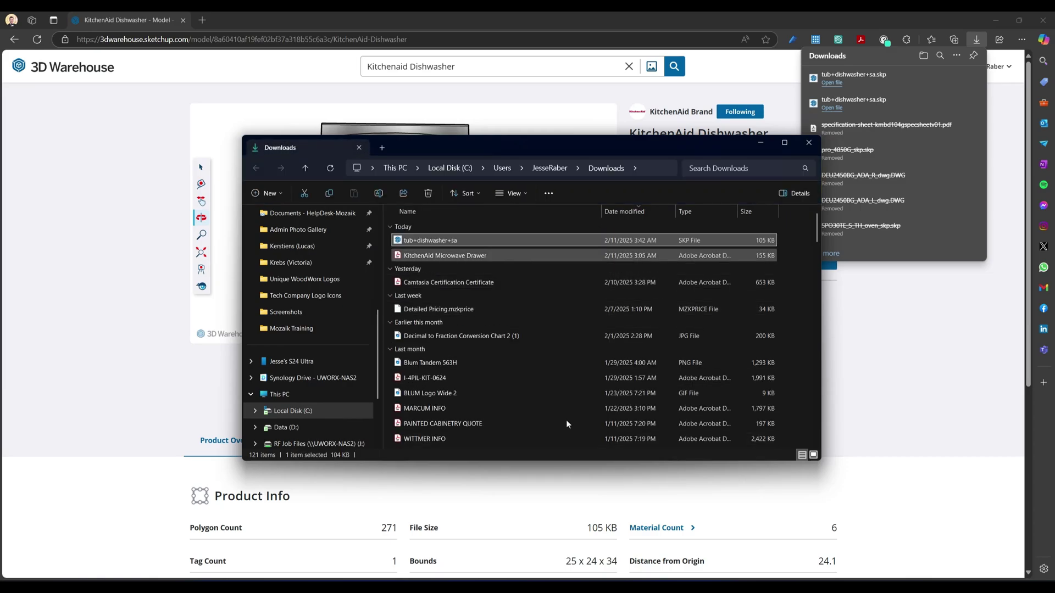
{"action": "type", "text": "Dishwasher"}
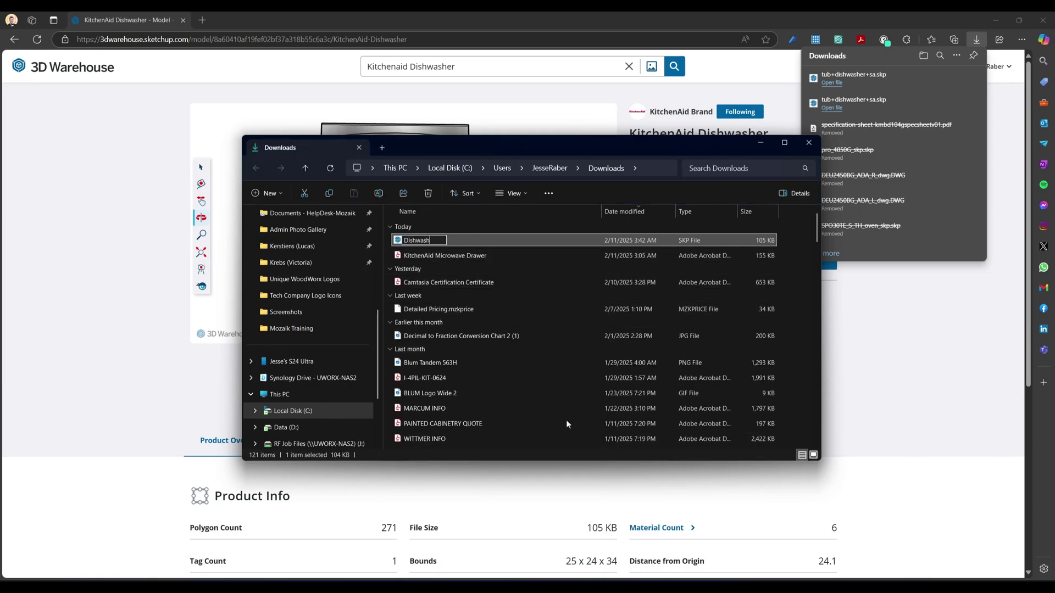
{"action": "type", "text": " KitchenAid"}
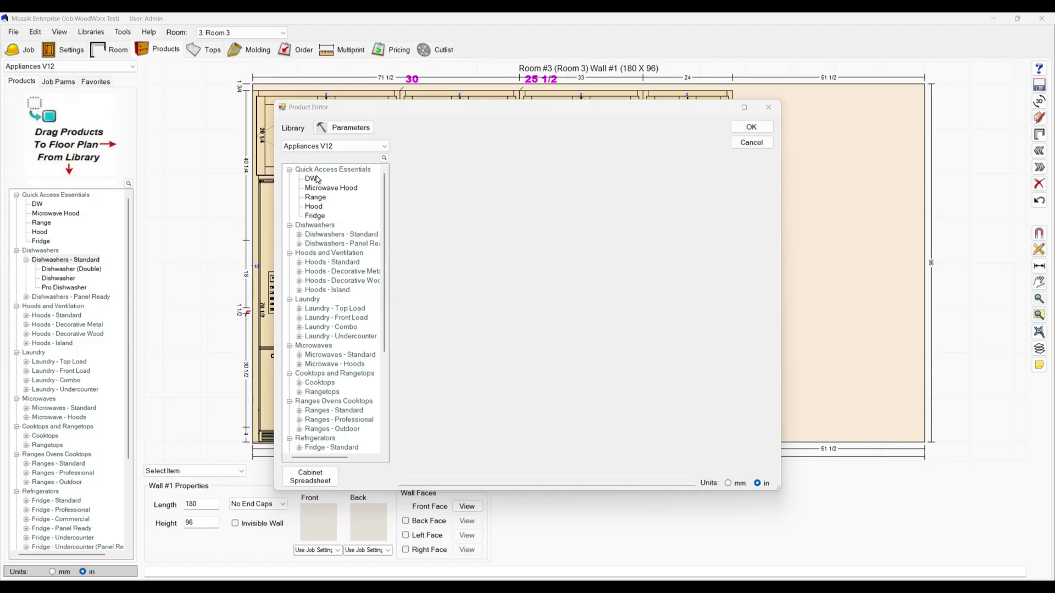
Copy the Dishwasher KitchenAid file after briefly browsing the local C: Mozaik Product Libraries folder
{"action": "left_click", "coordinate": [299, 235]}
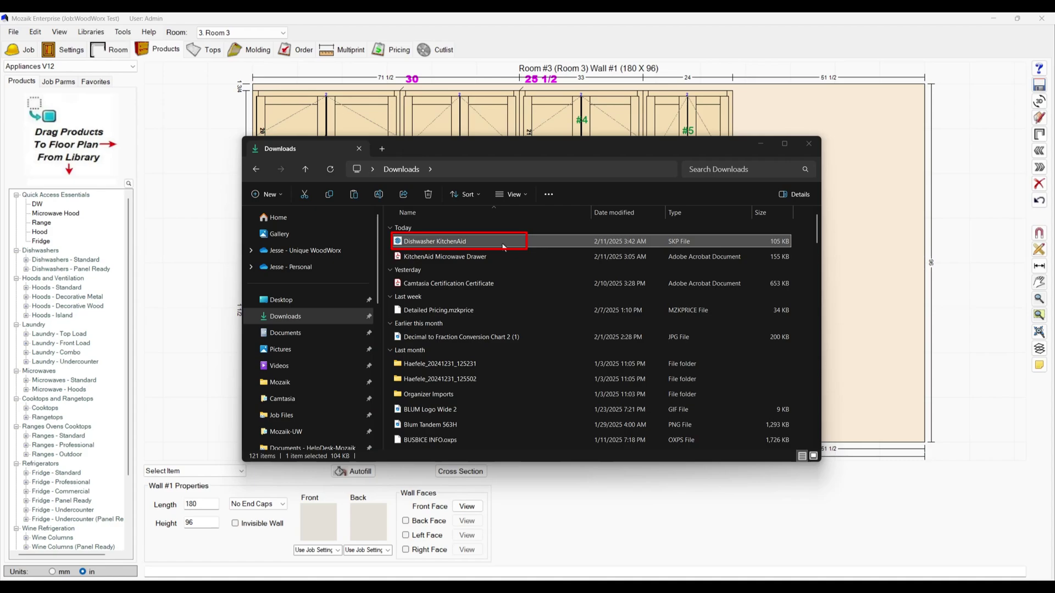
{"action": "left_click", "coordinate": [334, 195]}
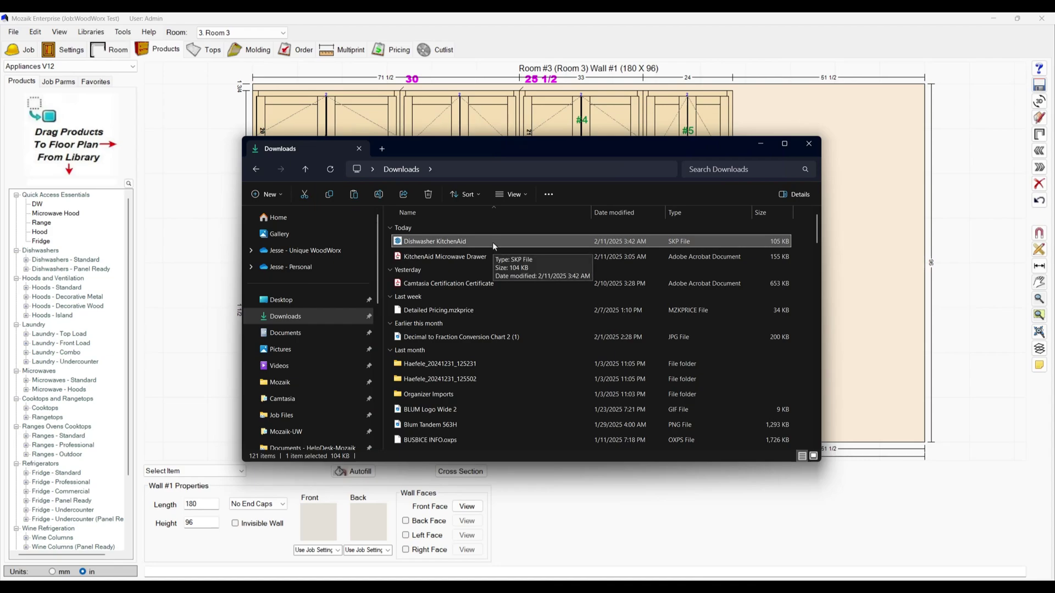
{"action": "scroll", "coordinate": [318, 403], "scroll_direction": "down", "scroll_amount": 5}
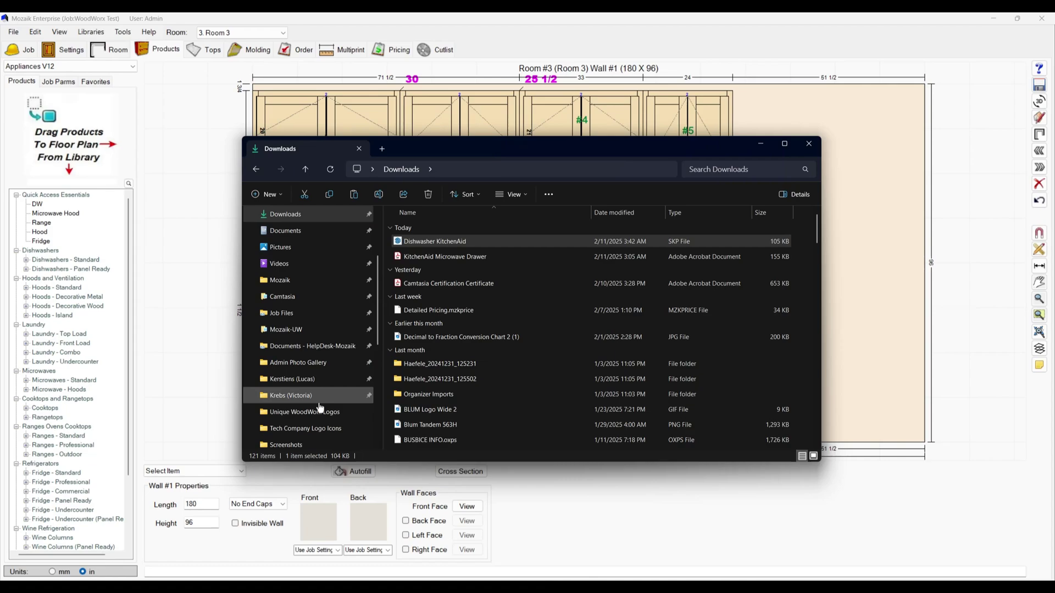
{"action": "left_click", "coordinate": [317, 394]}
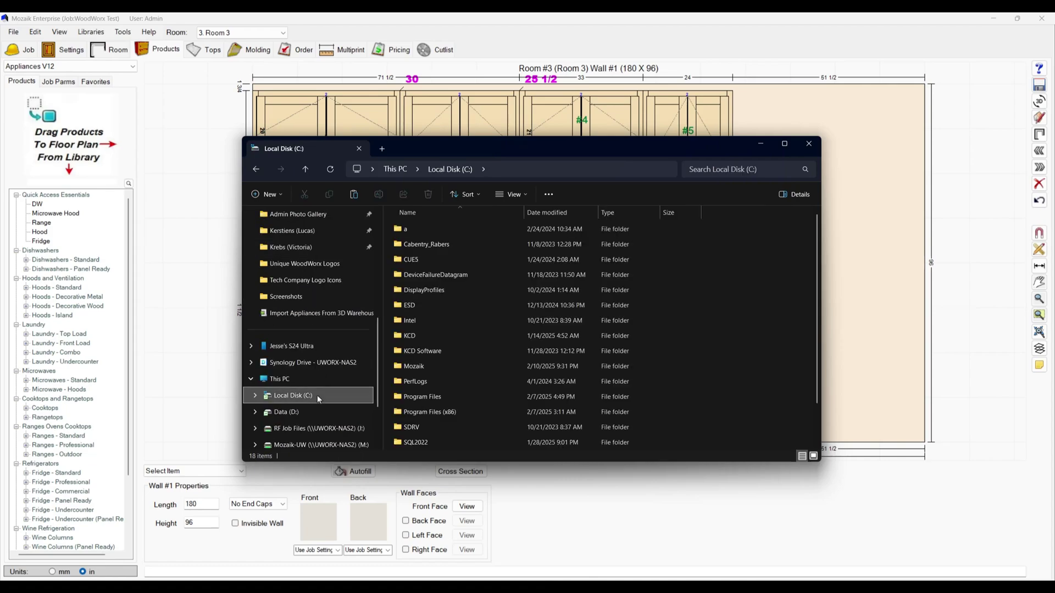
{"action": "double_click", "coordinate": [467, 366]}
{"action": "double_click", "coordinate": [475, 379]}
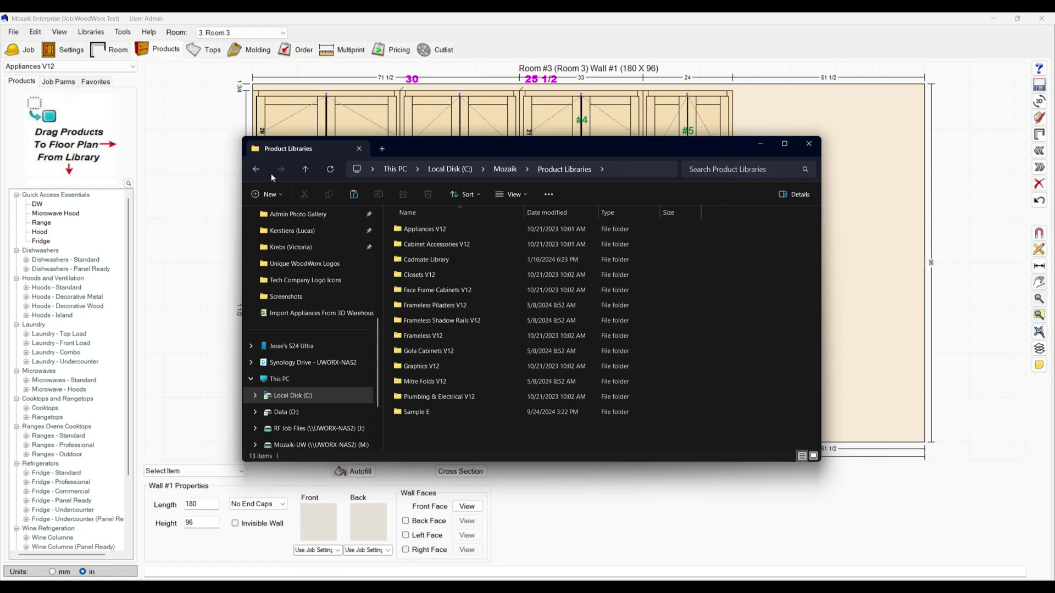
{"action": "left_click", "coordinate": [255, 168]}
{"action": "left_click", "coordinate": [256, 168]}
{"action": "left_click", "coordinate": [255, 168]}
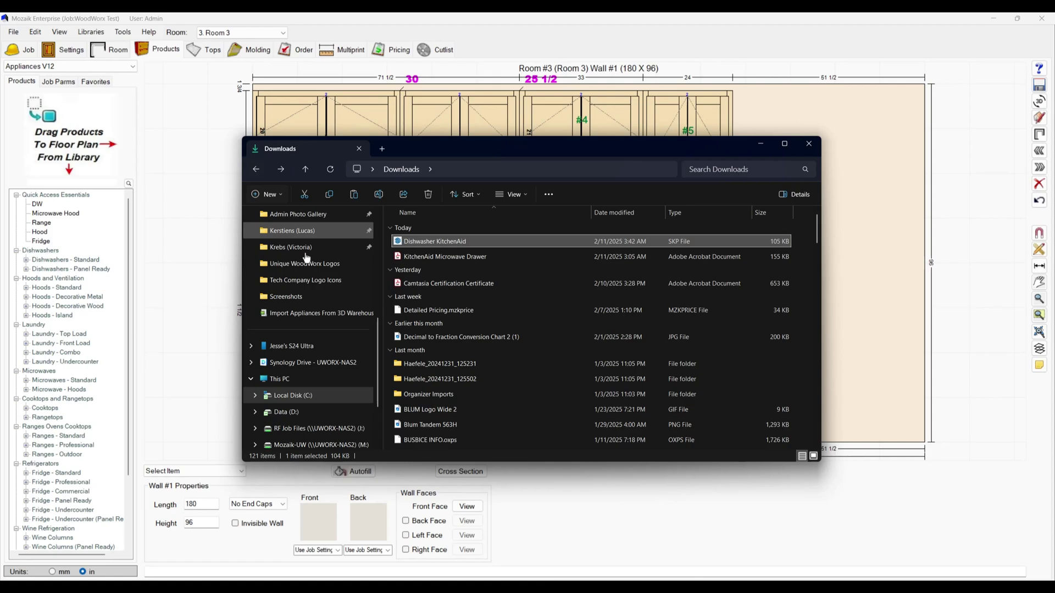
{"action": "scroll", "coordinate": [330, 384], "scroll_direction": "down", "scroll_amount": 2}
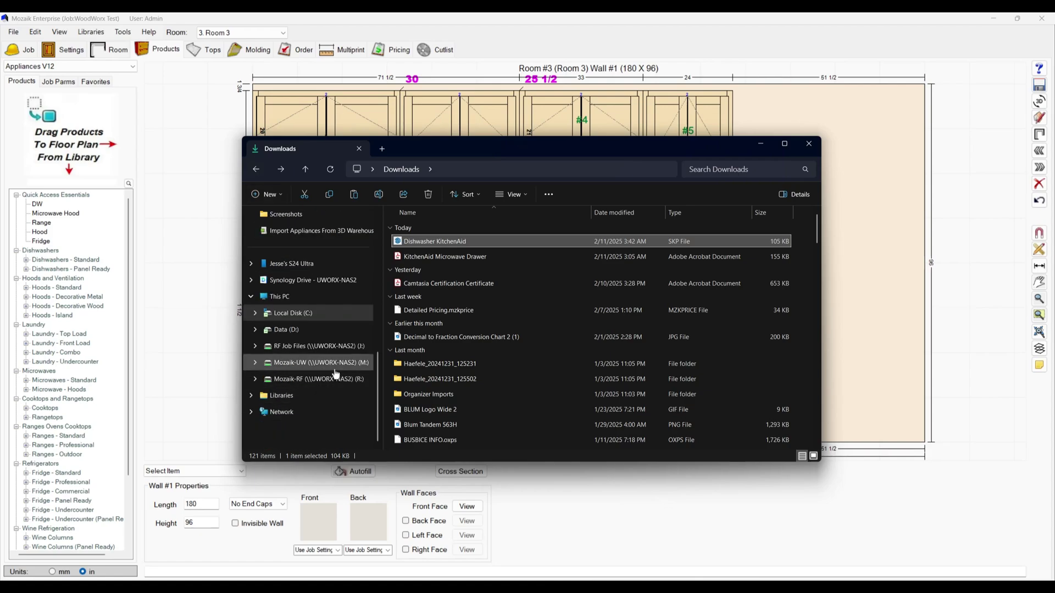
Paste it into Mozaik-UW (M:) > Product Libraries > Appliances V12 > Products and close Explorer
{"action": "left_click", "coordinate": [321, 363]}
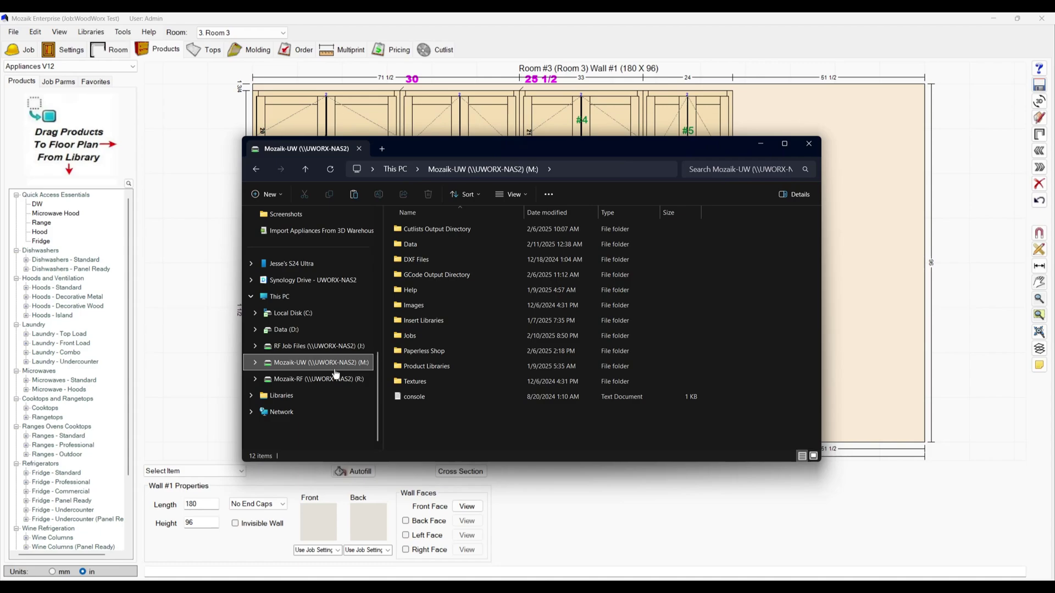
{"action": "double_click", "coordinate": [466, 367]}
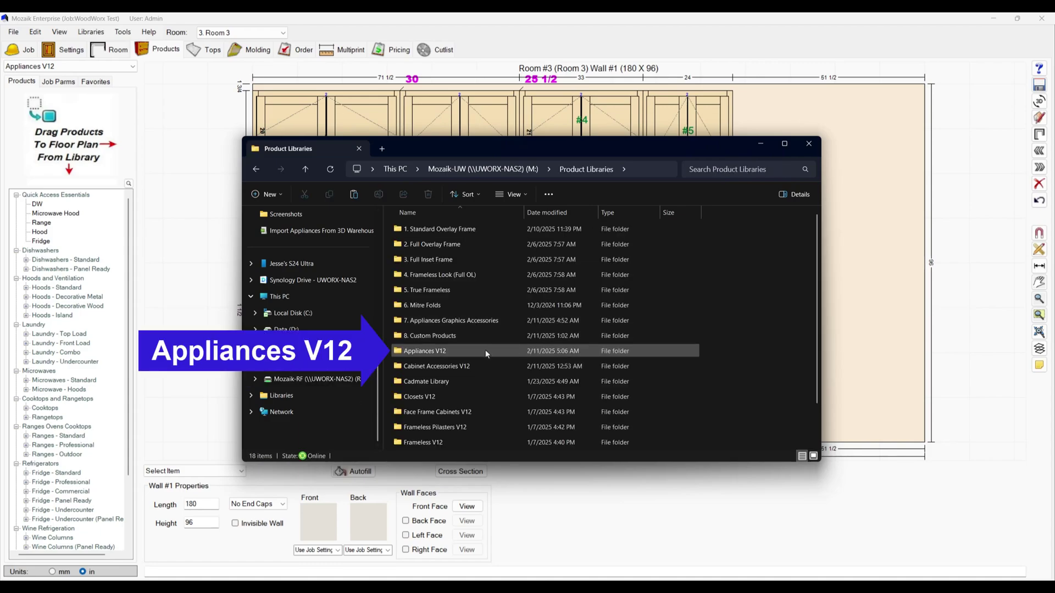
{"action": "double_click", "coordinate": [478, 351]}
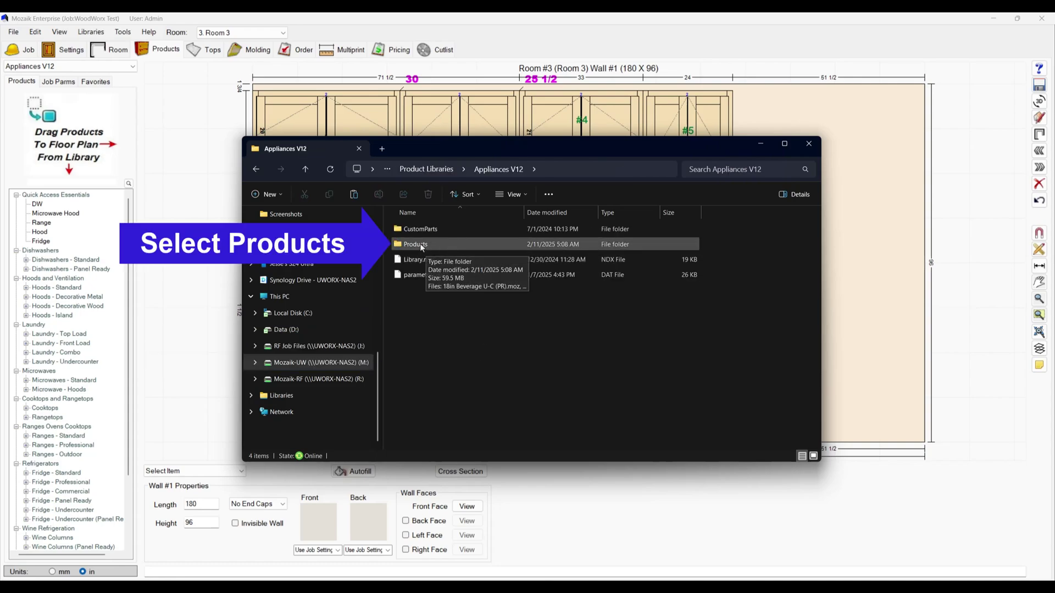
{"action": "double_click", "coordinate": [460, 246]}
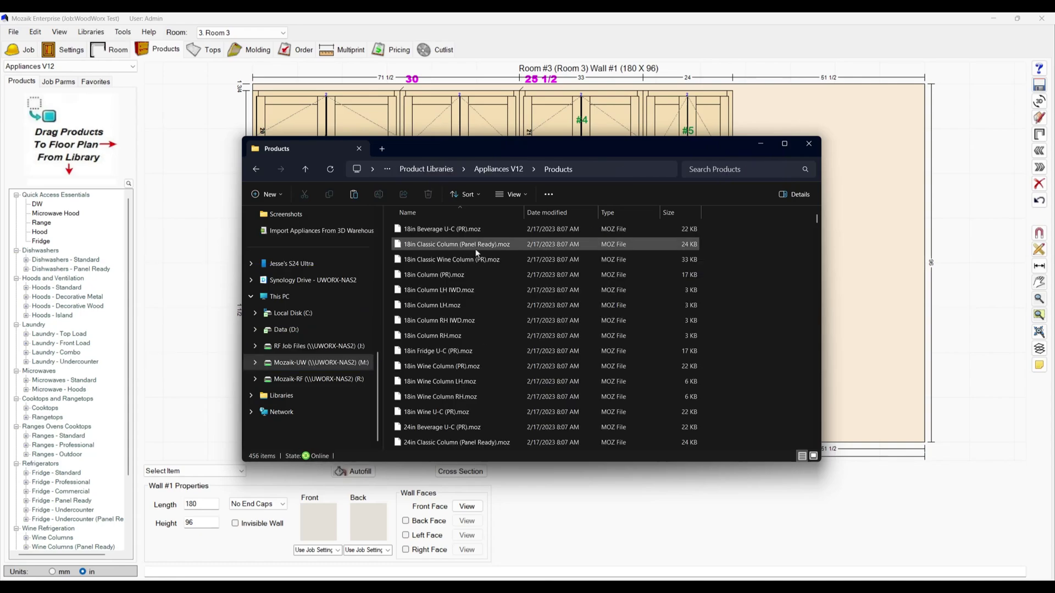
{"action": "left_click", "coordinate": [354, 195]}
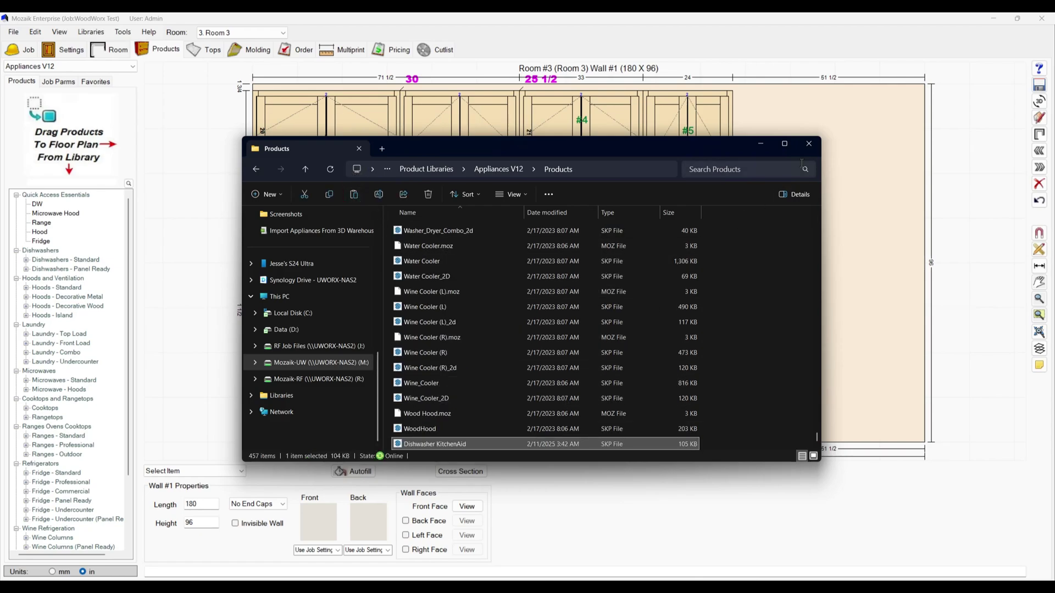
{"action": "left_click", "coordinate": [809, 145]}
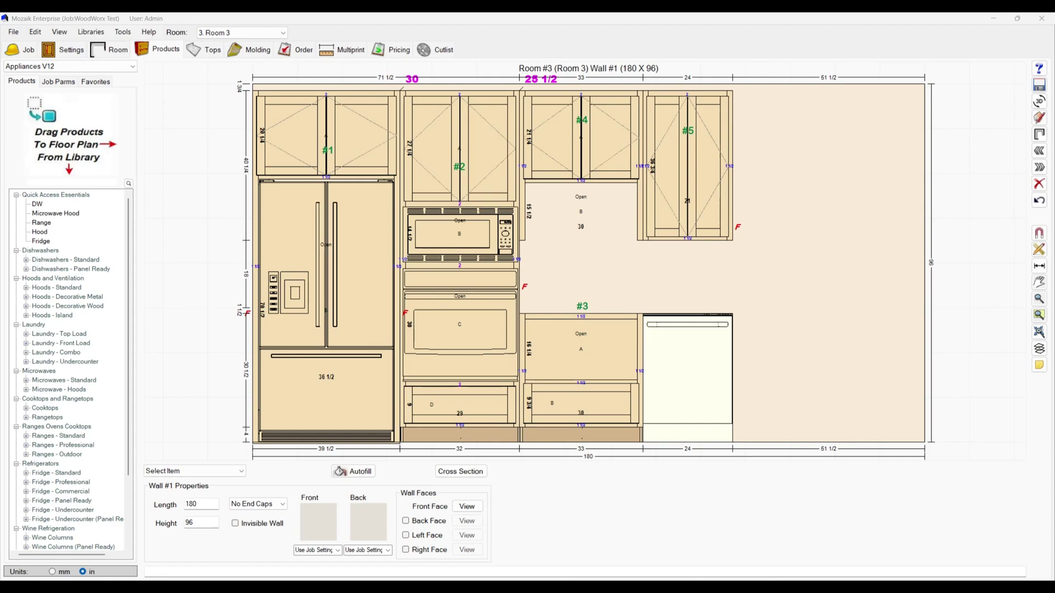
In the Products library editor, add a product 'Dishwasher KitchenAid' under Dishwashers - Standard
{"action": "left_click", "coordinate": [94, 33]}
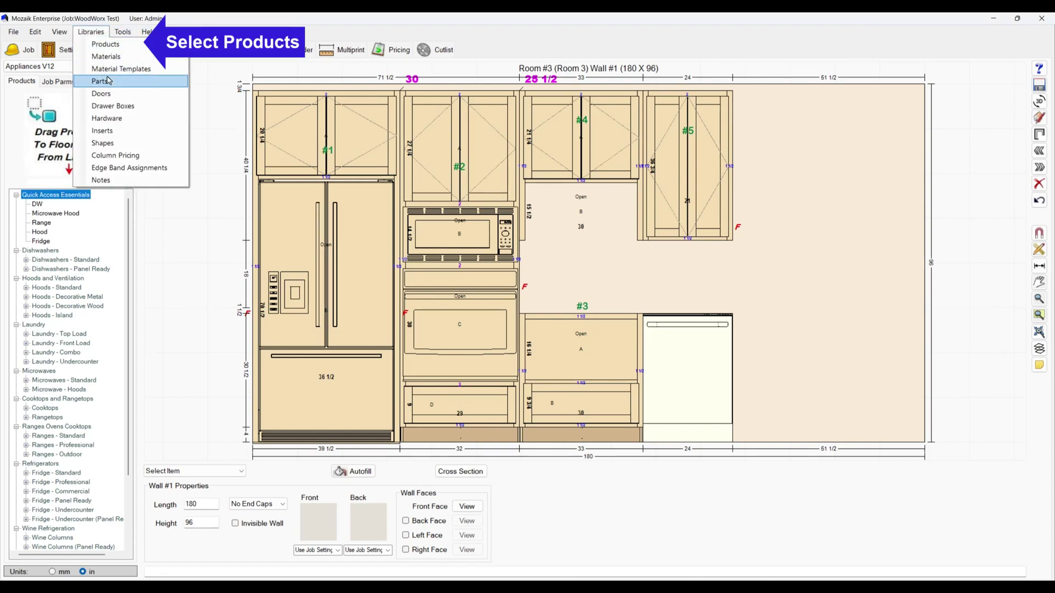
{"action": "left_click", "coordinate": [99, 41]}
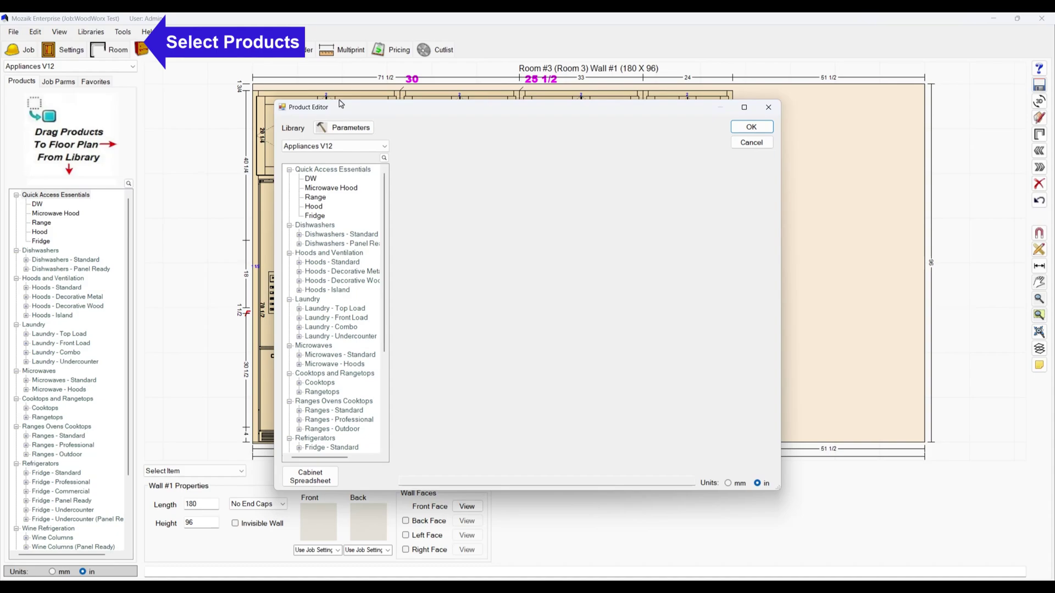
{"action": "left_click", "coordinate": [298, 235]}
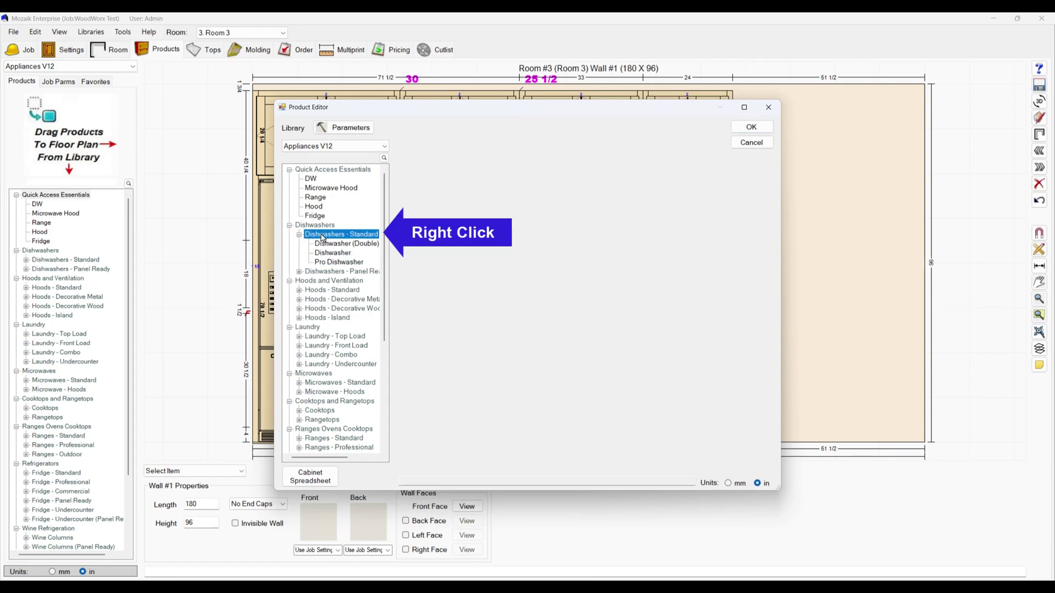
{"action": "right_click", "coordinate": [322, 238]}
{"action": "mouse_move", "coordinate": [367, 245]}
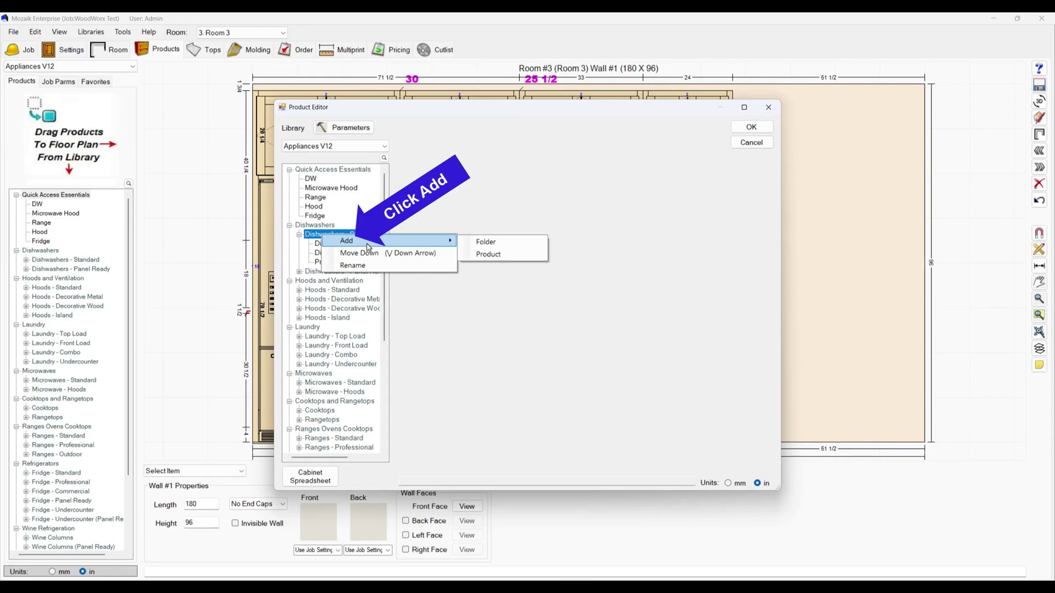
{"action": "left_click", "coordinate": [522, 254]}
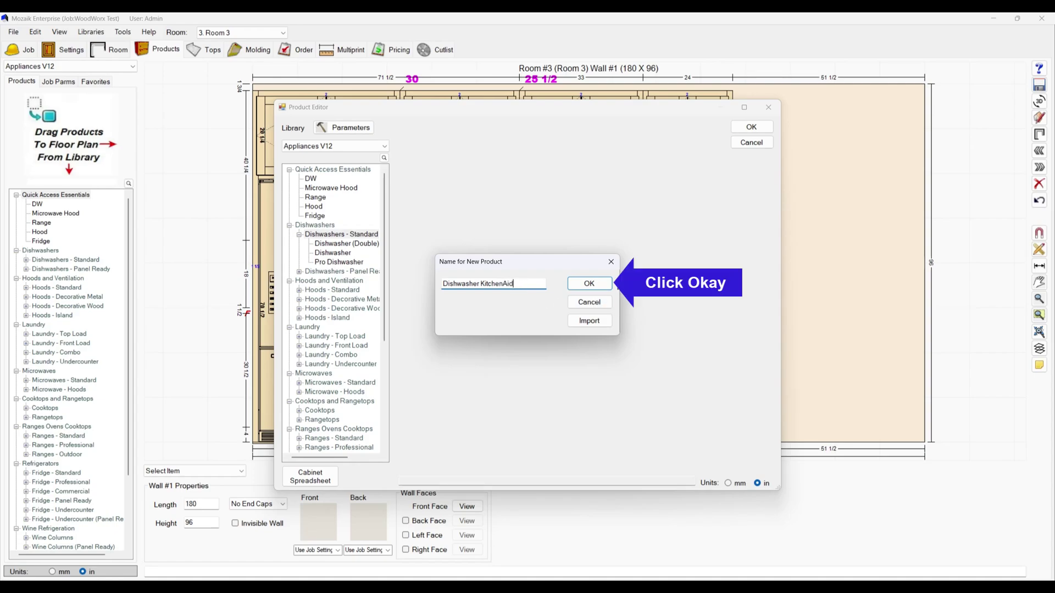
{"action": "left_click", "coordinate": [604, 285]}
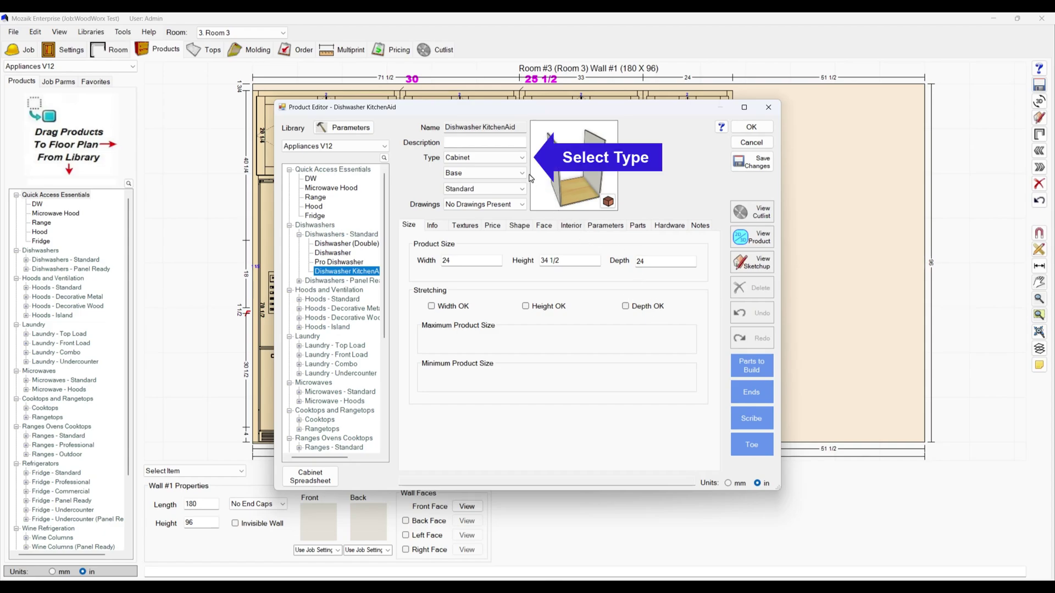
Set the product type to Appliance > Dishwasher
{"action": "left_click", "coordinate": [513, 159]}
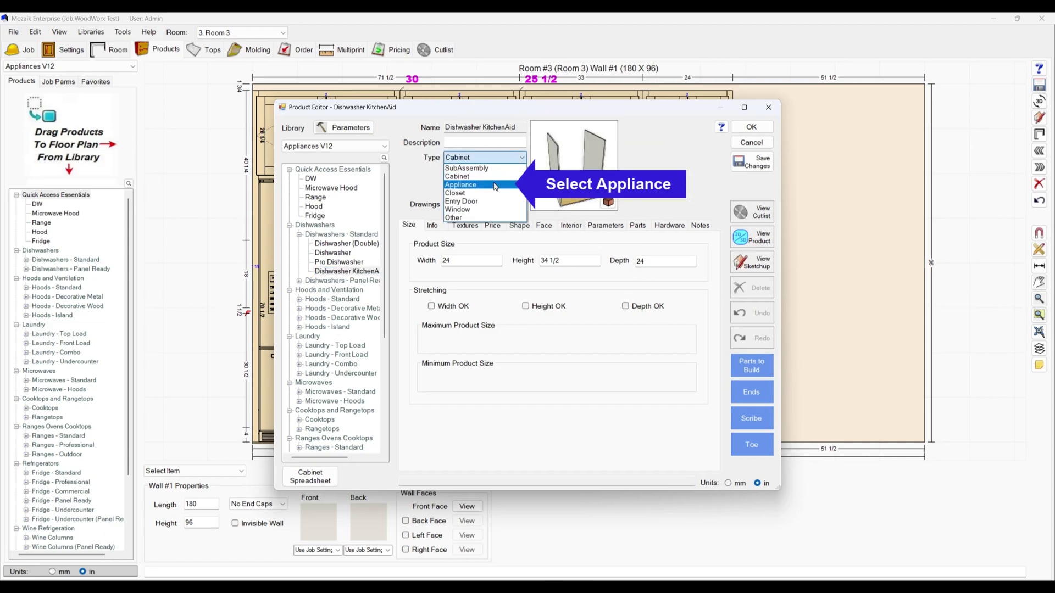
{"action": "left_click", "coordinate": [513, 185]}
{"action": "left_click", "coordinate": [517, 174]}
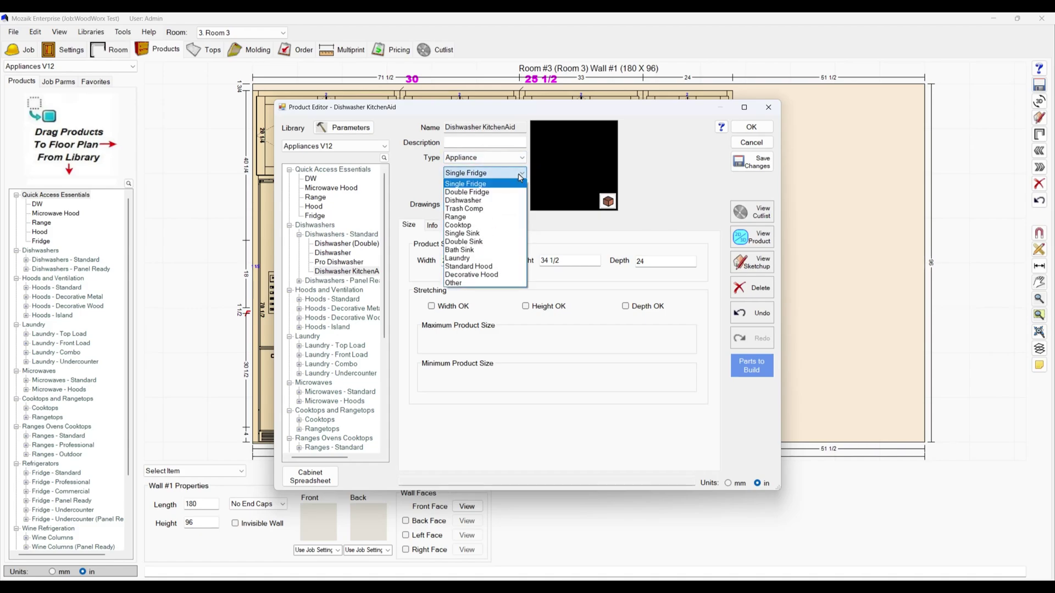
{"action": "left_click", "coordinate": [478, 201]}
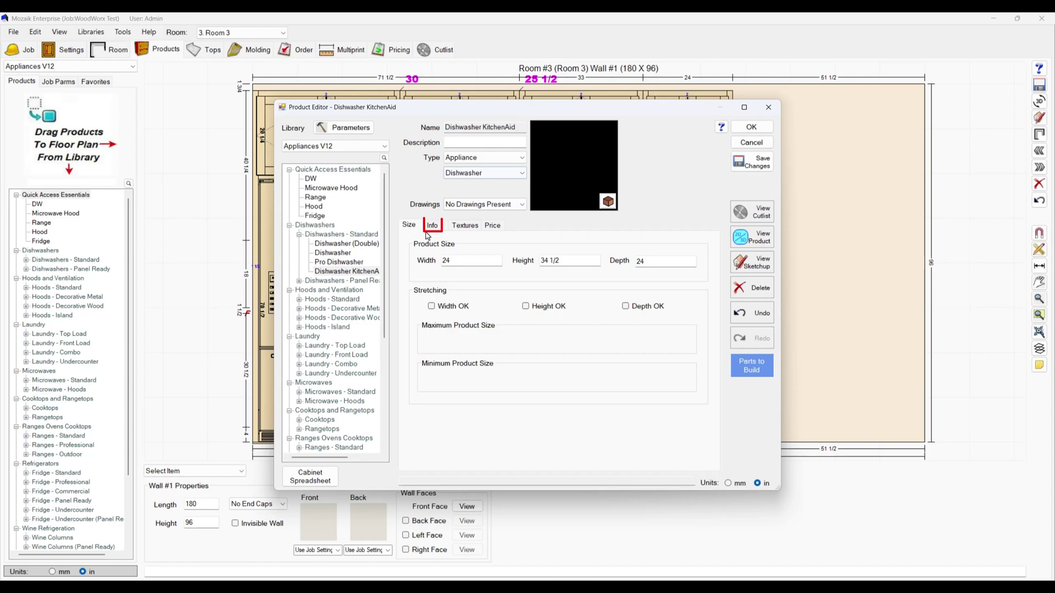
Make the product use the Dishwasher KitchenAid.skp SketchUp model, then save and close the editor
{"action": "left_click", "coordinate": [433, 225]}
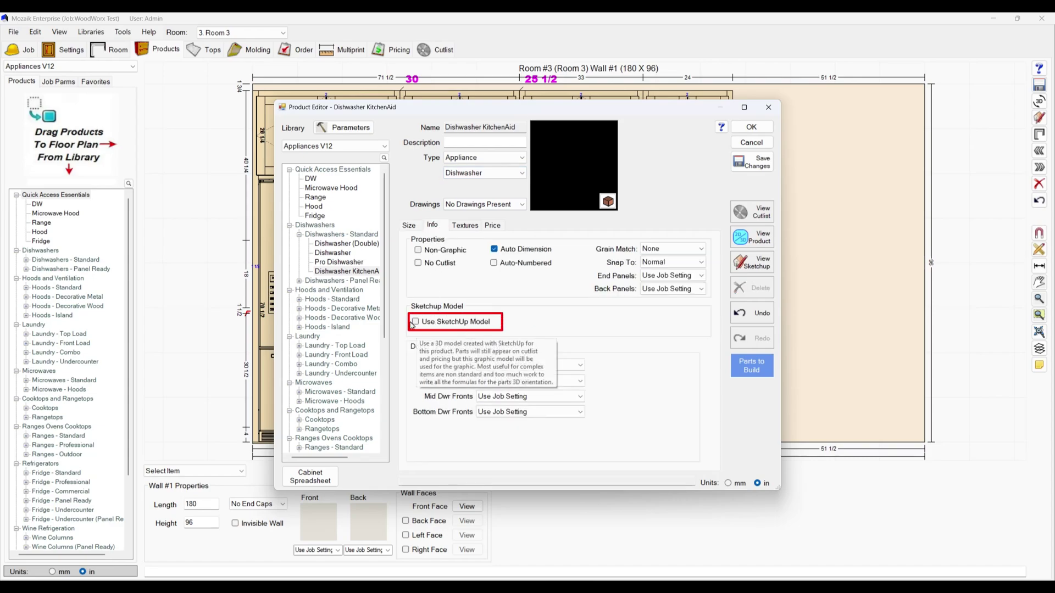
{"action": "left_click", "coordinate": [456, 323]}
{"action": "left_click", "coordinate": [613, 325]}
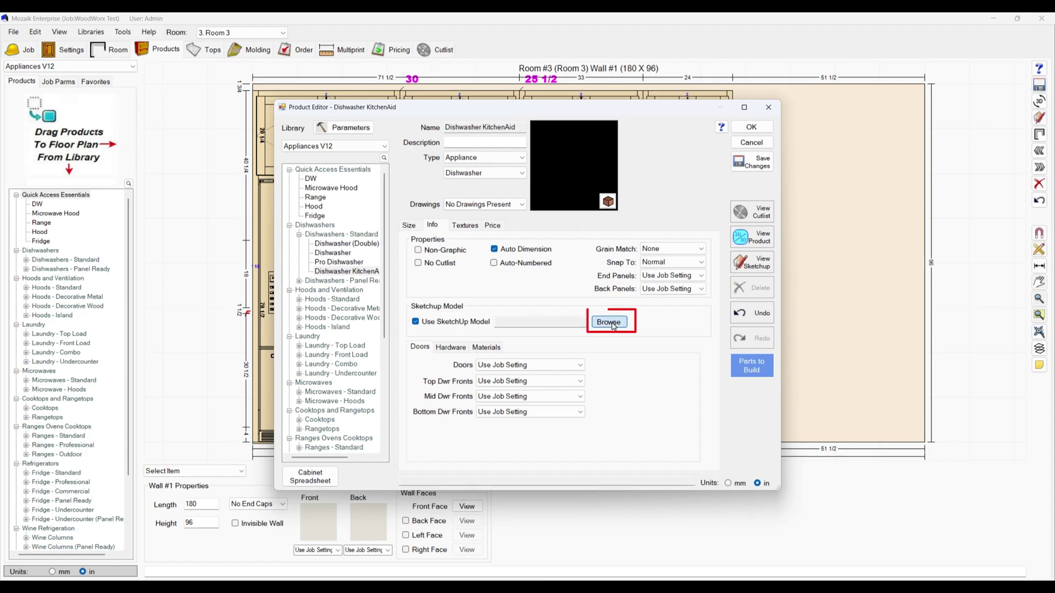
{"action": "scroll", "coordinate": [495, 327], "scroll_direction": "down", "scroll_amount": 10}
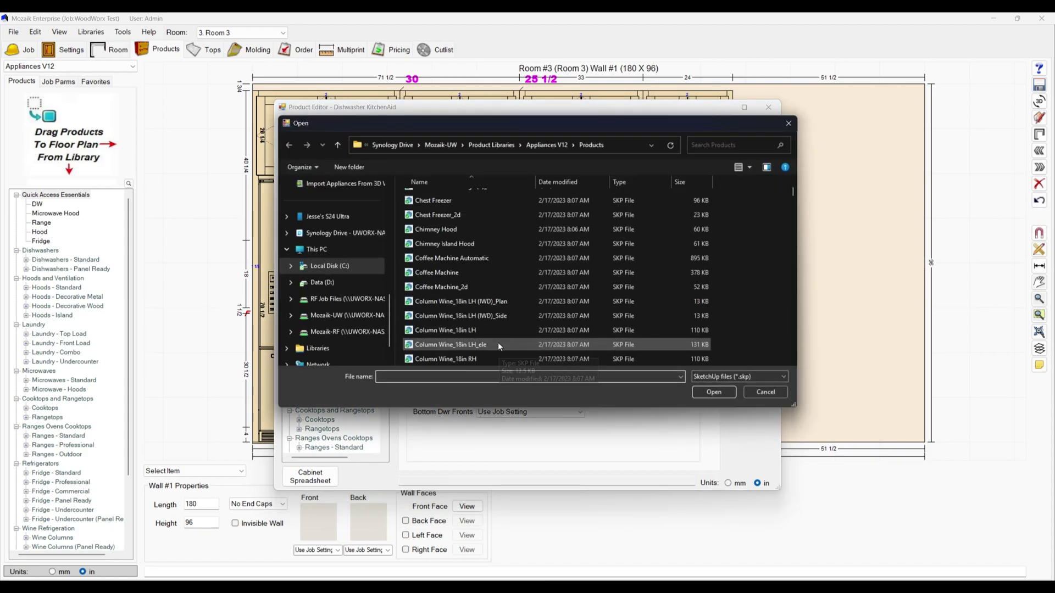
{"action": "scroll", "coordinate": [489, 317], "scroll_direction": "down", "scroll_amount": 10}
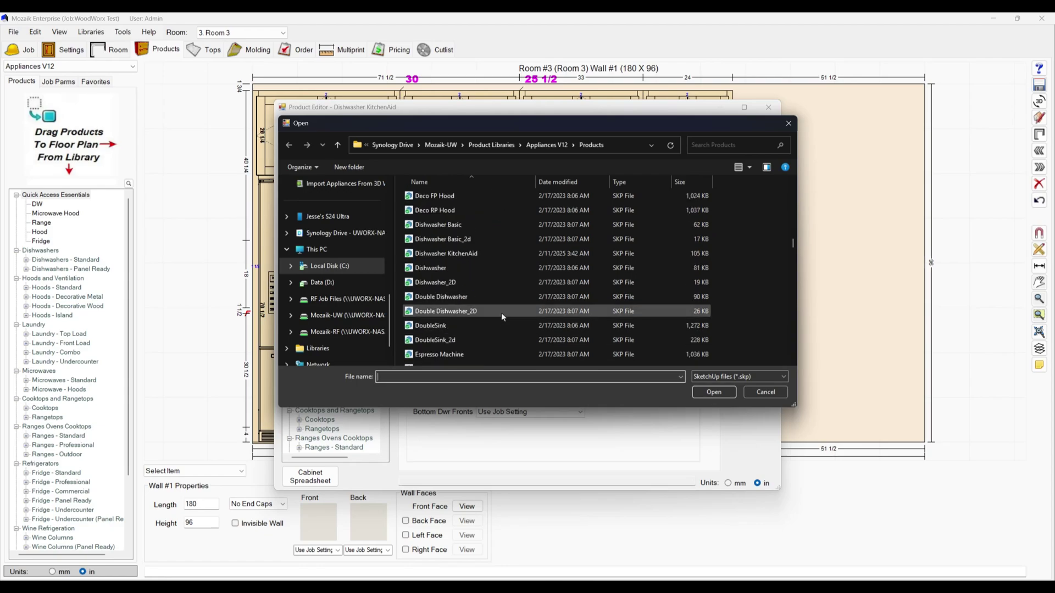
{"action": "left_click", "coordinate": [493, 254]}
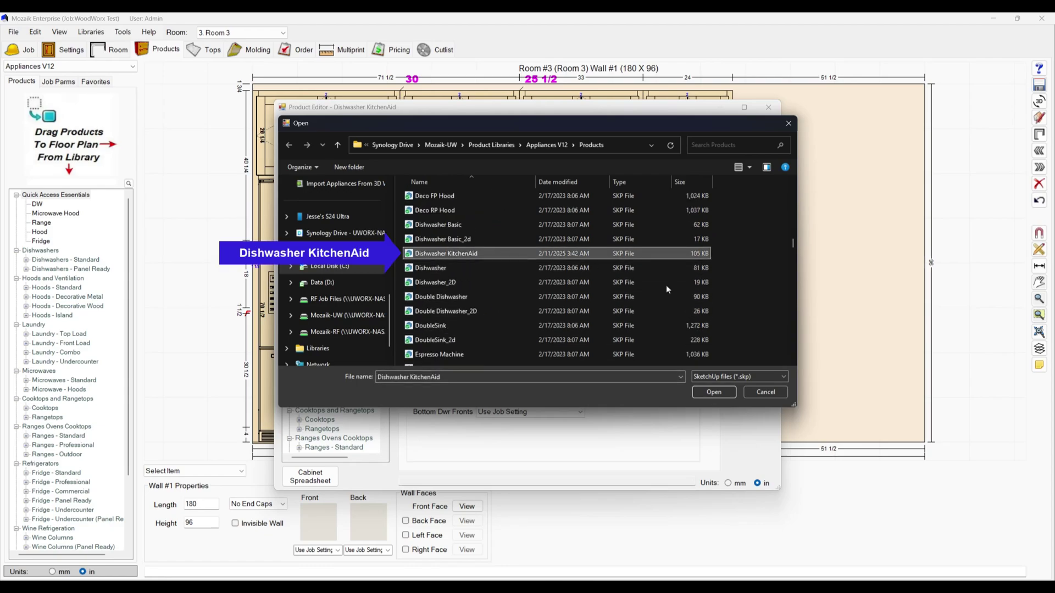
{"action": "left_click", "coordinate": [712, 392]}
{"action": "mouse_move", "coordinate": [589, 165]}
{"action": "left_mouse_down"}
{"action": "mouse_move", "coordinate": [566, 168]}
{"action": "mouse_move", "coordinate": [596, 175]}
{"action": "left_mouse_up"}
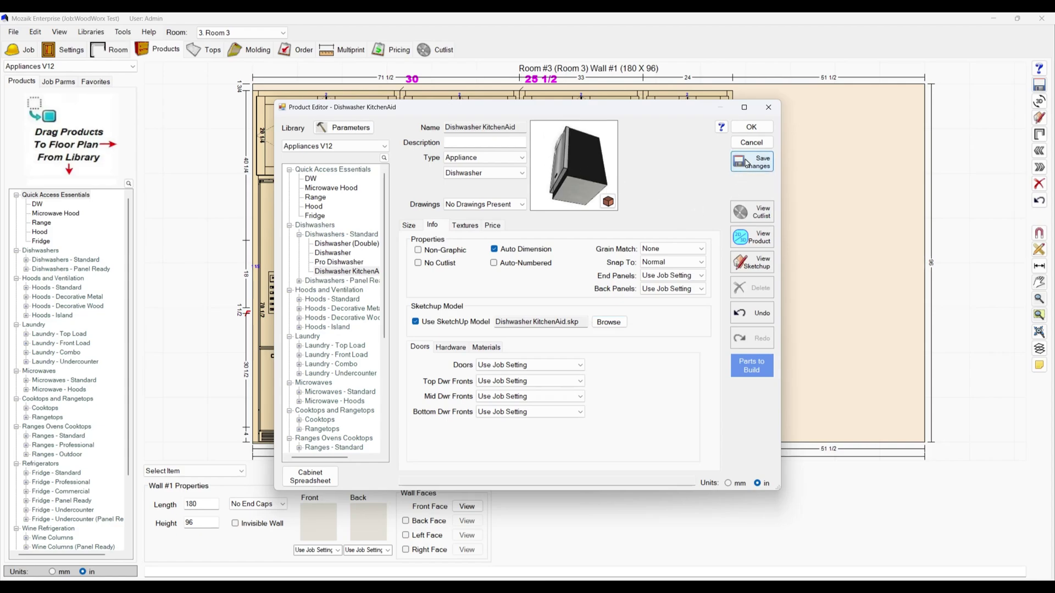
{"action": "left_click", "coordinate": [751, 127]}
Drag the Dishwasher KitchenAid product from Dishwashers - Standard onto the wall elevation
{"action": "left_click", "coordinate": [26, 260]}
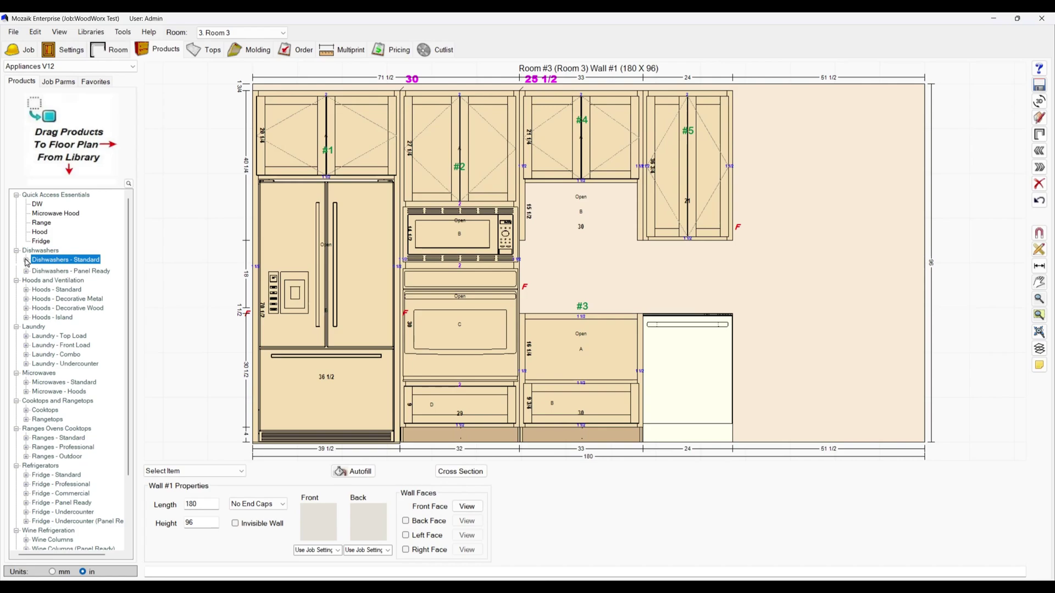
{"action": "left_click", "coordinate": [71, 297]}
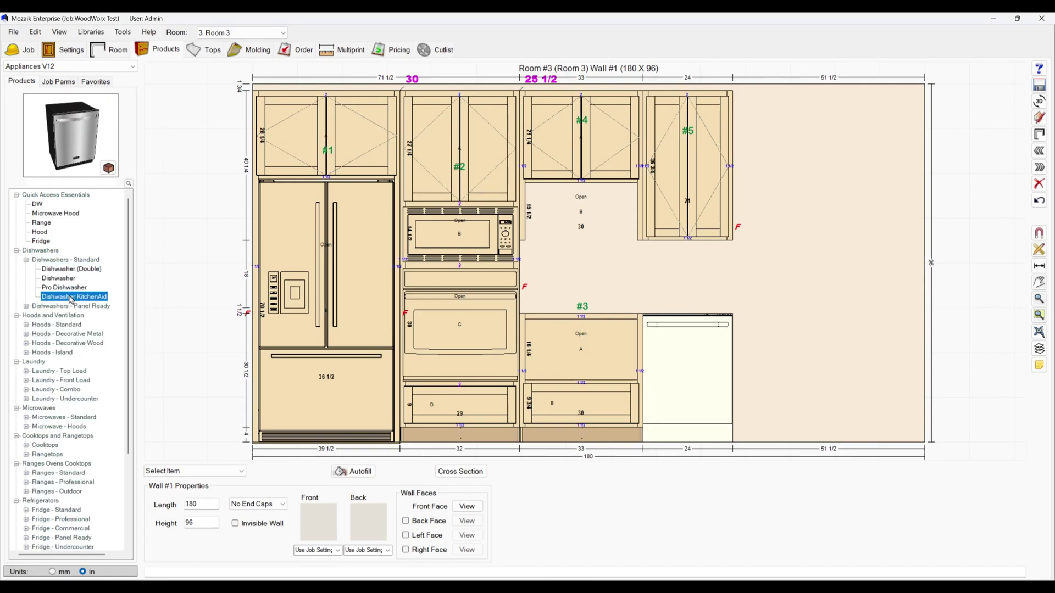
{"action": "left_click_drag", "start_coordinate": [104, 297], "coordinate": [811, 385]}
Inspect the placed KitchenAid dishwasher and the whole wall in 3D, ending at front view
{"action": "left_click", "coordinate": [309, 471]}
{"action": "left_click_drag", "start_coordinate": [610, 389], "coordinate": [594, 405]}
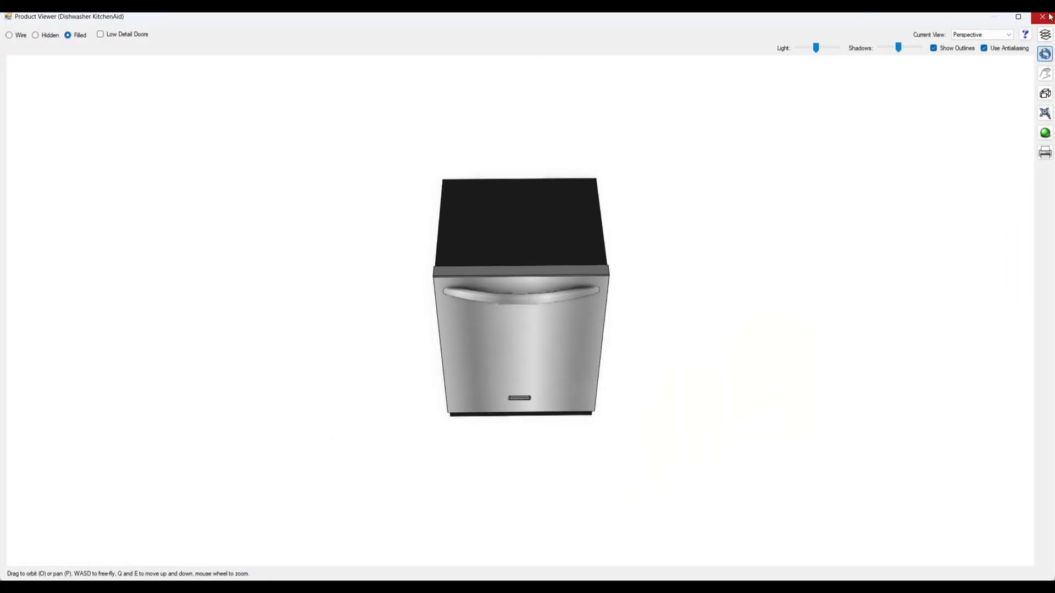
{"action": "left_click", "coordinate": [1042, 16]}
{"action": "left_click", "coordinate": [1039, 101]}
{"action": "left_click_drag", "start_coordinate": [577, 506], "coordinate": [668, 506]}
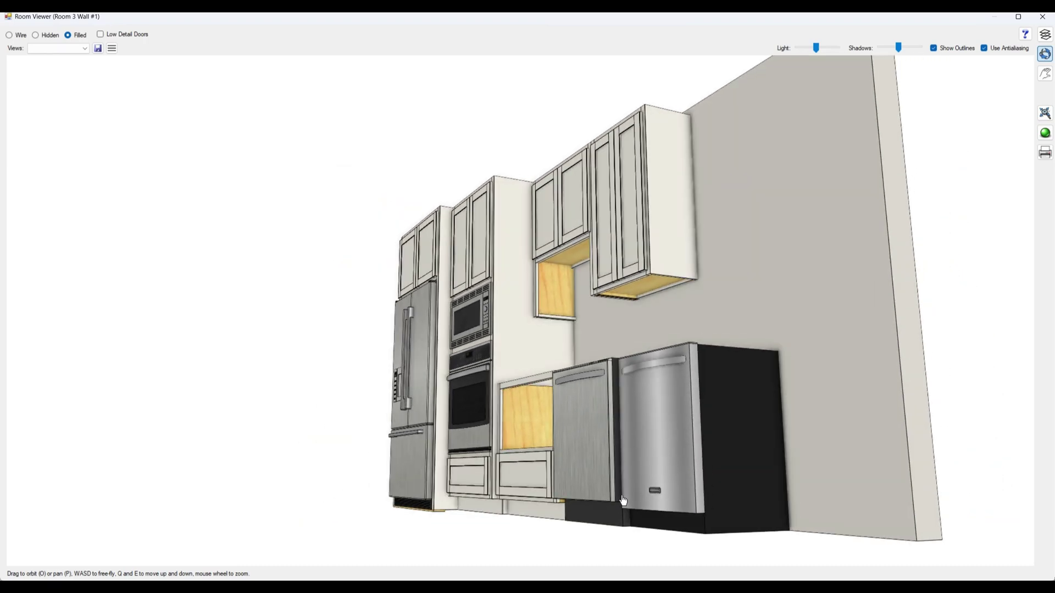
{"action": "double_click", "coordinate": [667, 507]}
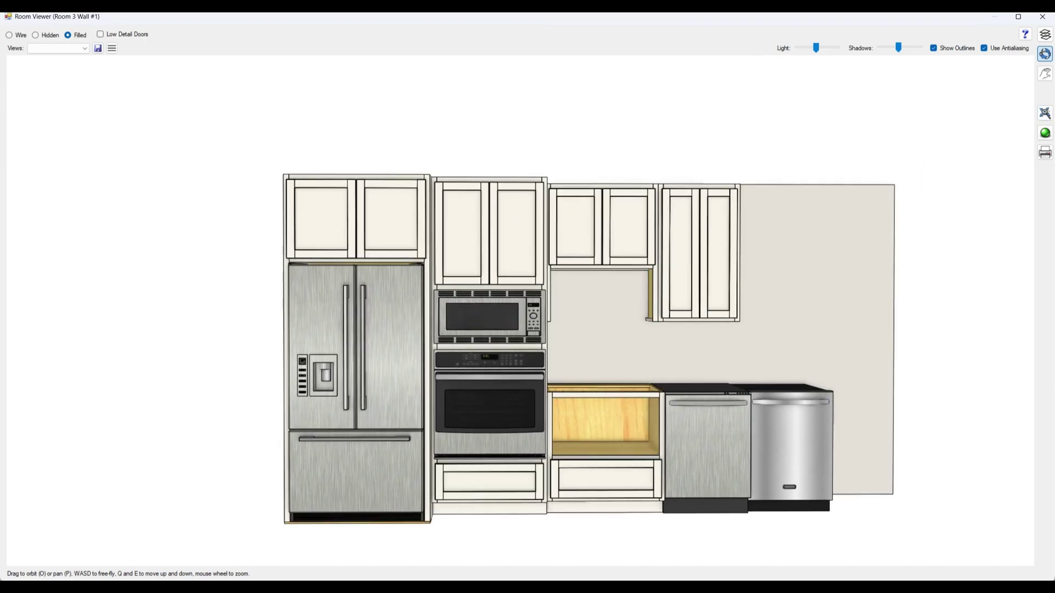
{"action": "key", "text": "Escape"}
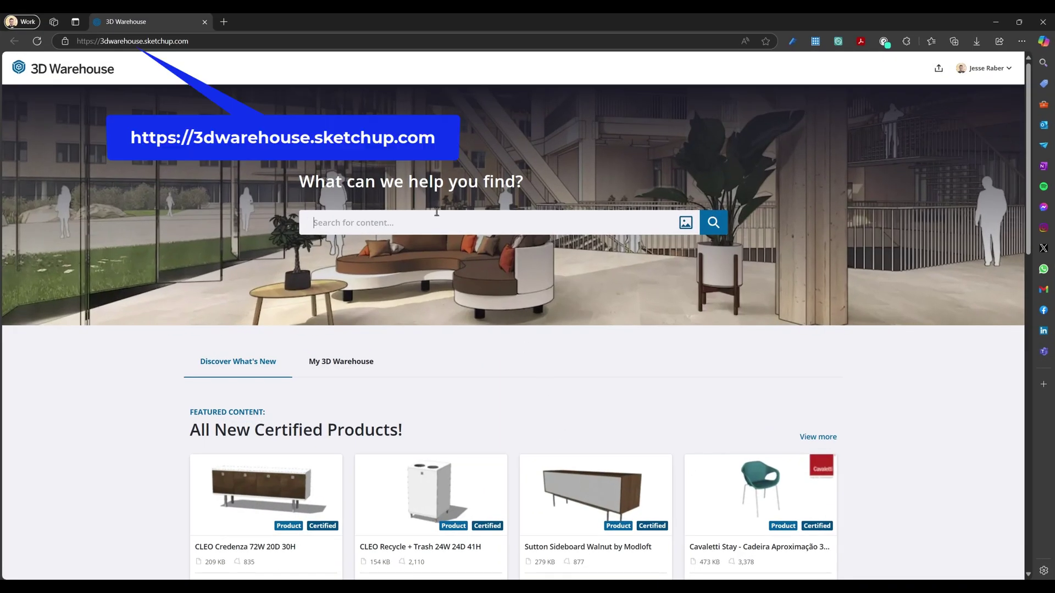
Search 'microwave over range', preview the Jenn-Air over-the-range microwave in 3D, and download its SketchUp file
{"action": "type", "text": "microwave over range"}
{"action": "key", "text": "Return"}
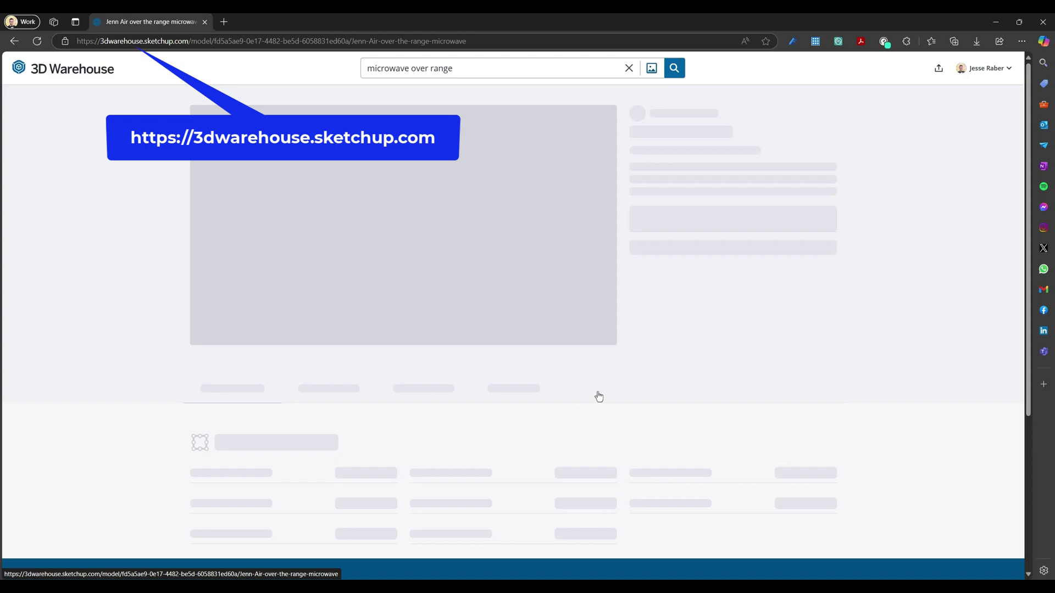
{"action": "left_click", "coordinate": [443, 387]}
{"action": "left_click", "coordinate": [401, 235]}
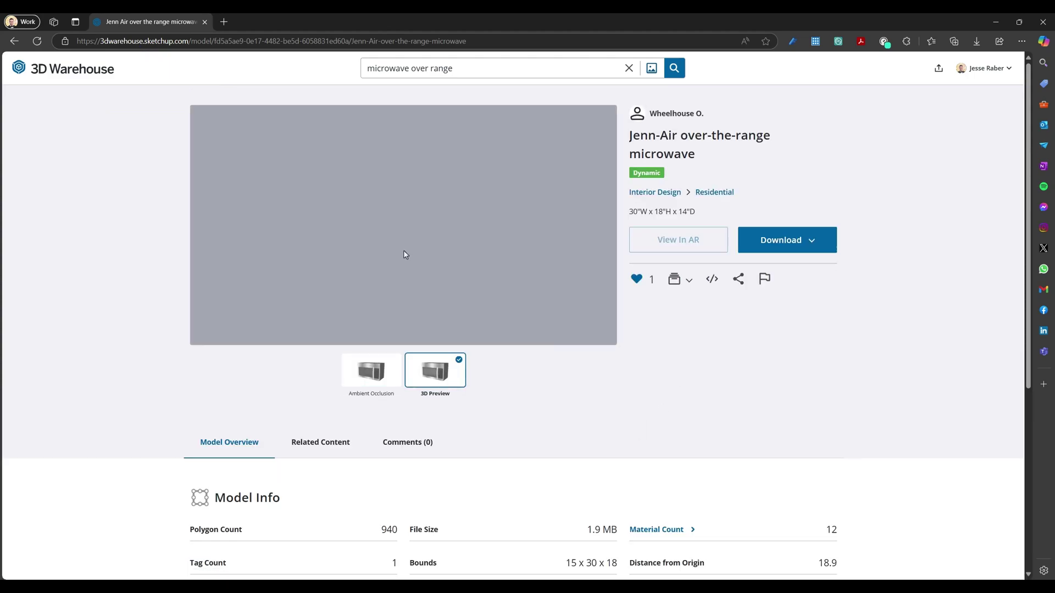
{"action": "left_click_drag", "start_coordinate": [430, 256], "coordinate": [991, 507]}
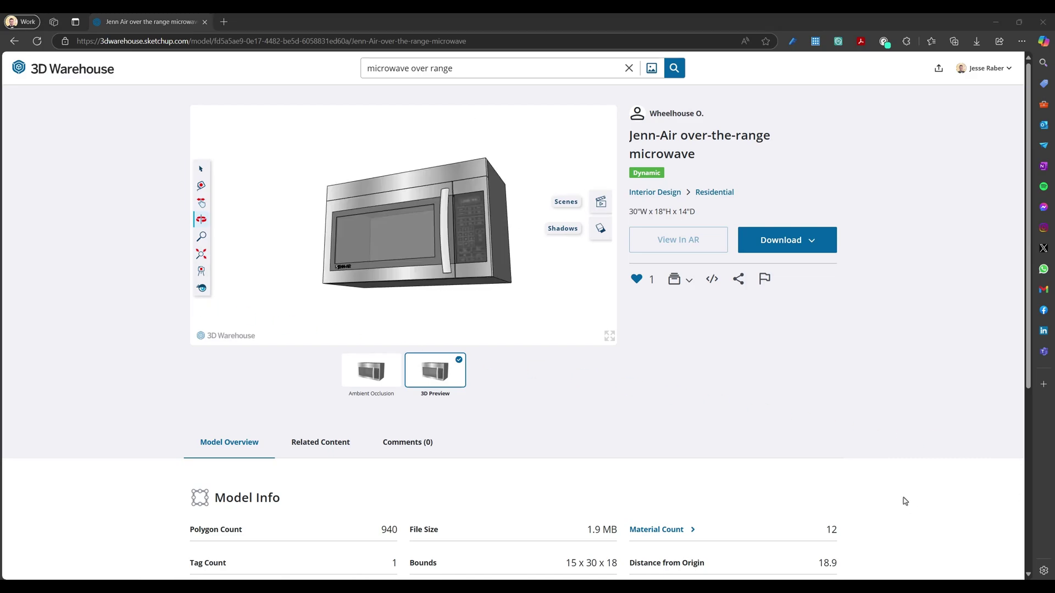
{"action": "left_click", "coordinate": [807, 245]}
{"action": "left_click", "coordinate": [811, 269]}
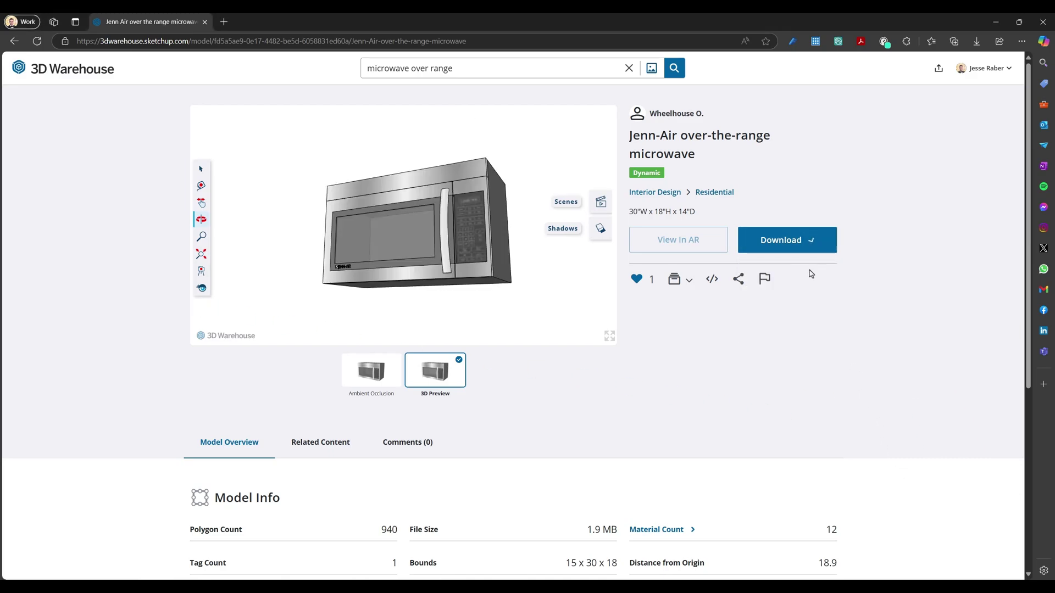
Rename the downloaded model file to 'Jenn-Air Microwave' in its download folder
{"action": "left_click", "coordinate": [938, 83]}
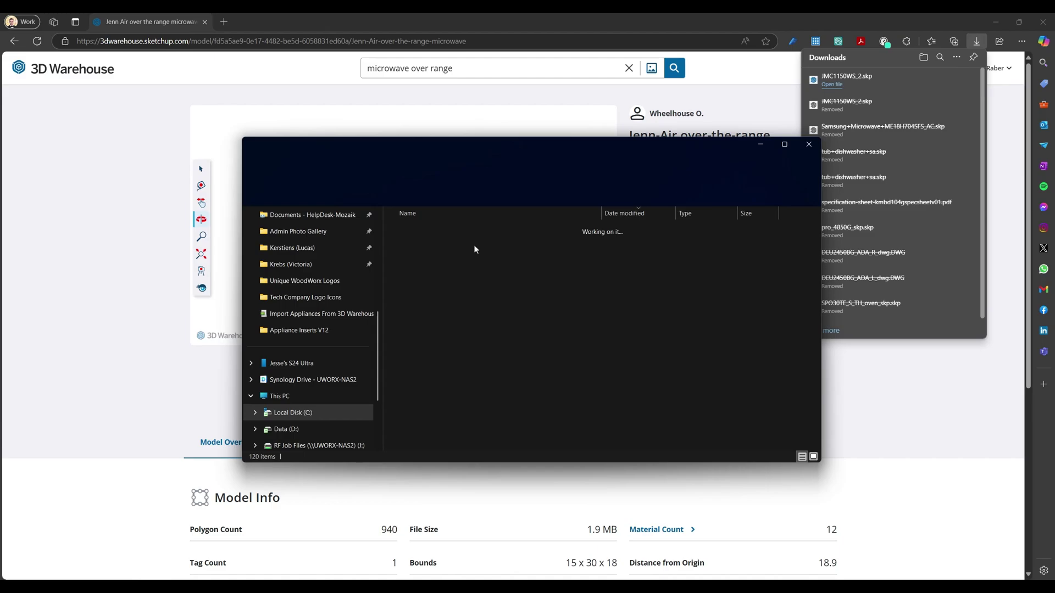
{"action": "left_click", "coordinate": [437, 245]}
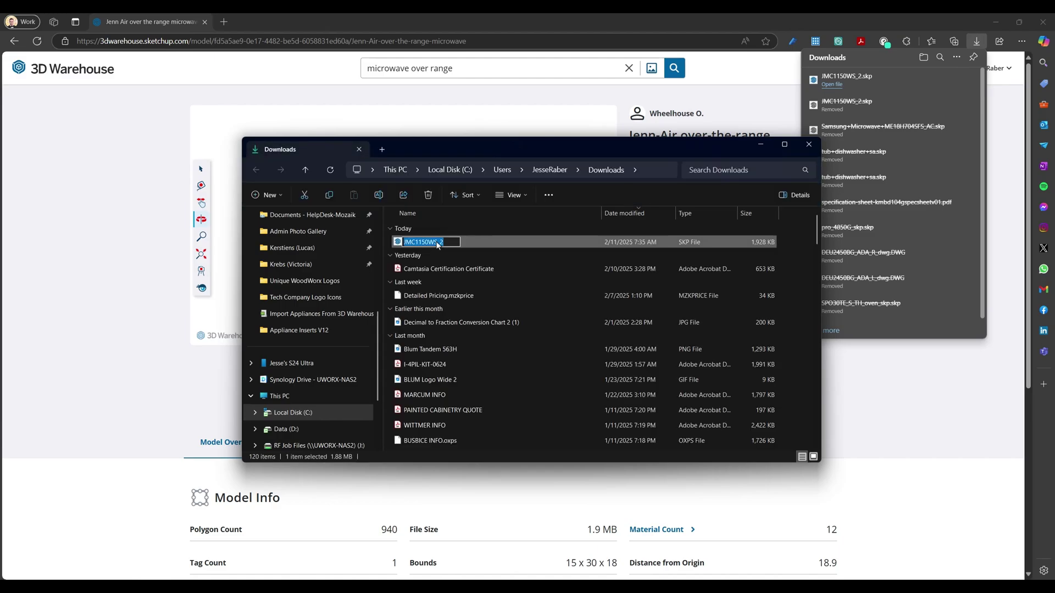
{"action": "type", "text": "Jenn-Air Microwave"}
{"action": "key", "text": "Return"}
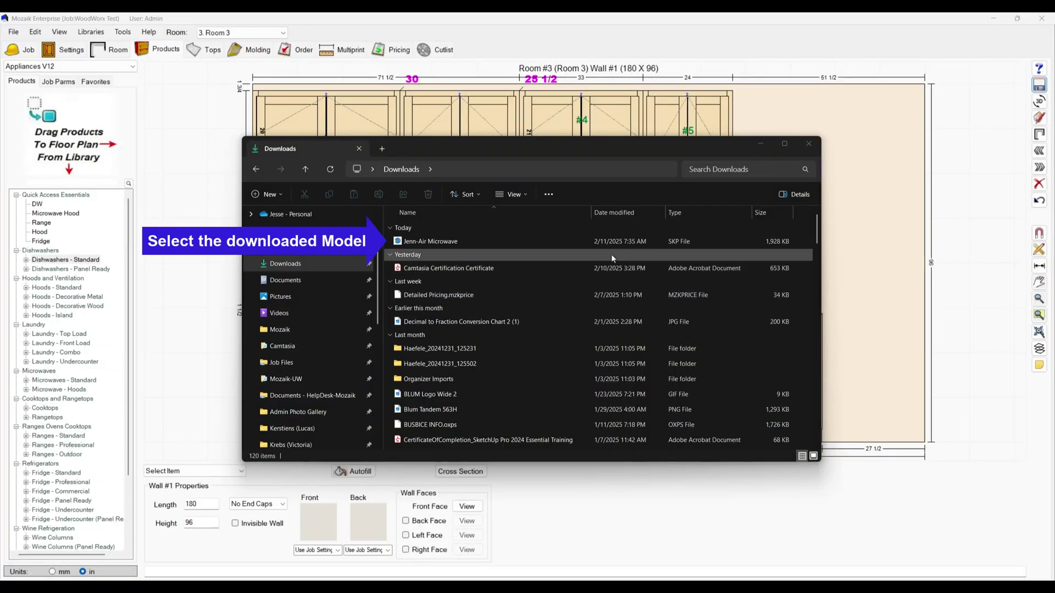
{"action": "left_click", "coordinate": [509, 242]}
{"action": "left_click", "coordinate": [509, 242]}
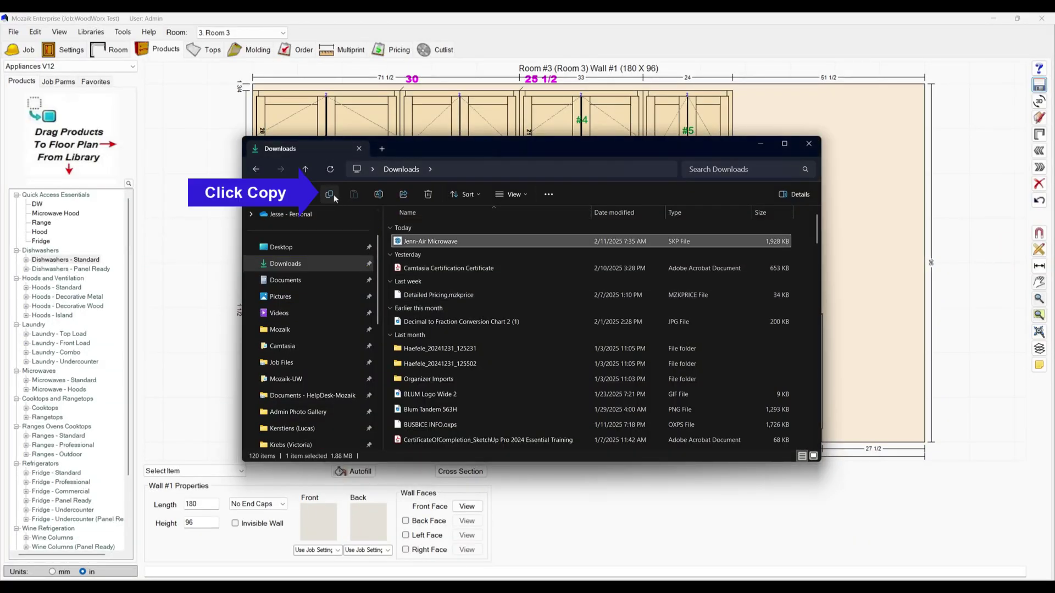
Copy it into Mozaik-UW (M:) > Insert Libraries > Appliance Inserts V12 and close Explorer
{"action": "left_click", "coordinate": [332, 194]}
{"action": "scroll", "coordinate": [315, 374], "scroll_direction": "down", "scroll_amount": 10}
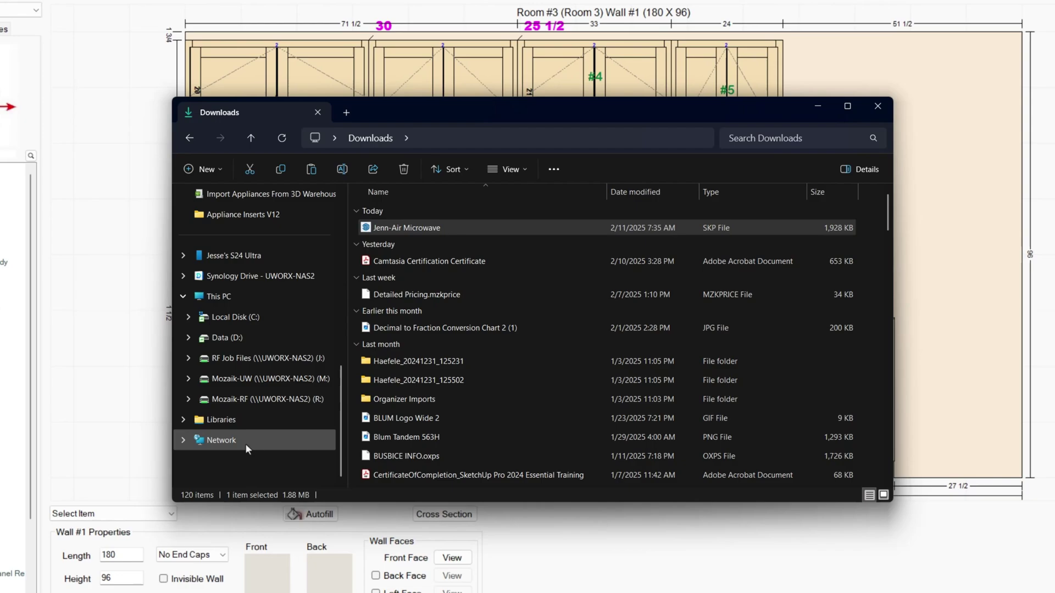
{"action": "left_click", "coordinate": [266, 379]}
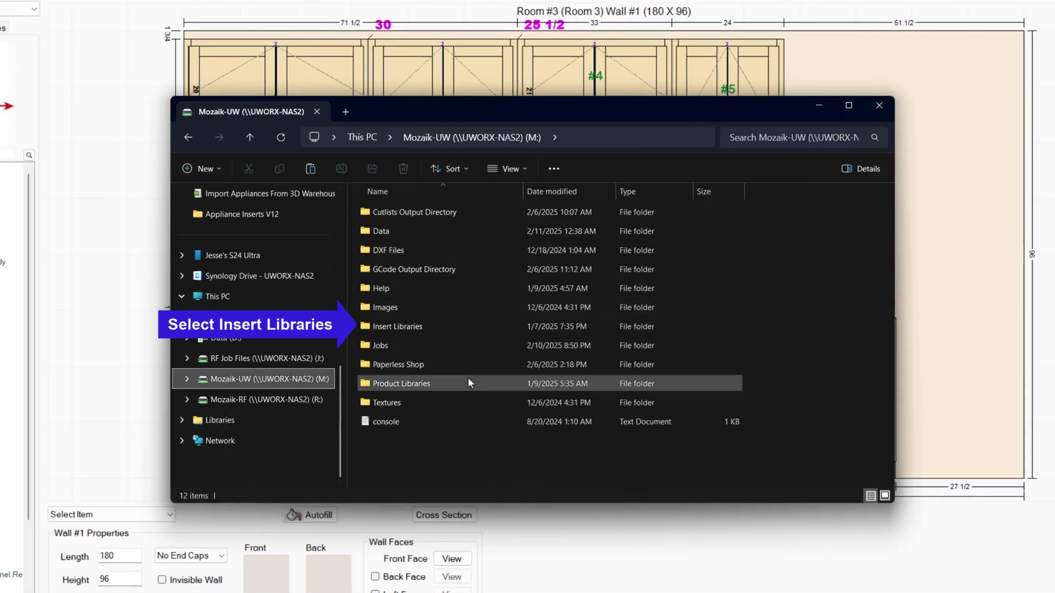
{"action": "double_click", "coordinate": [466, 326]}
{"action": "double_click", "coordinate": [443, 206]}
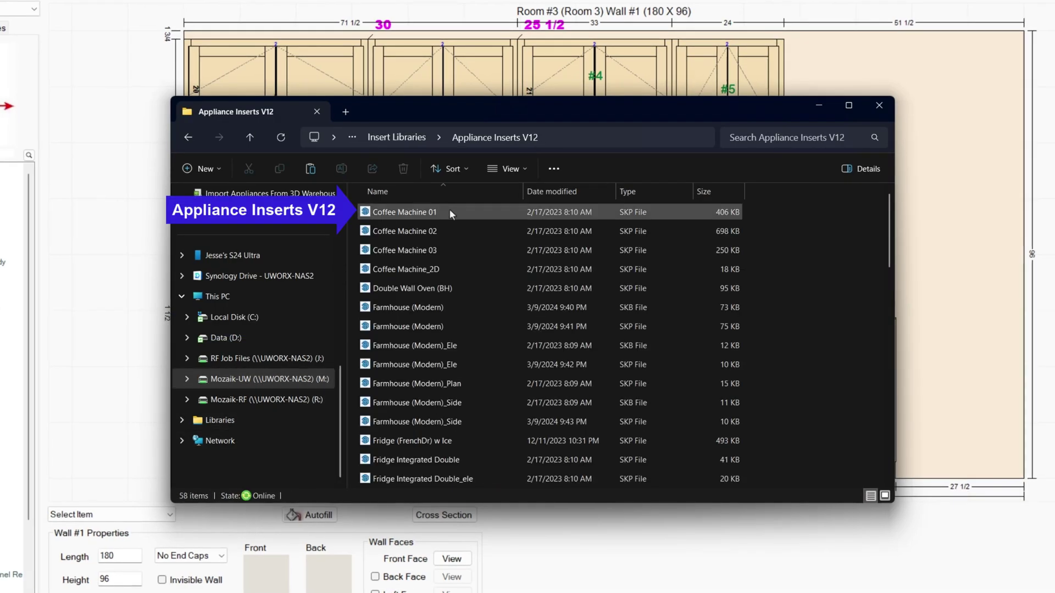
{"action": "left_click", "coordinate": [324, 169]}
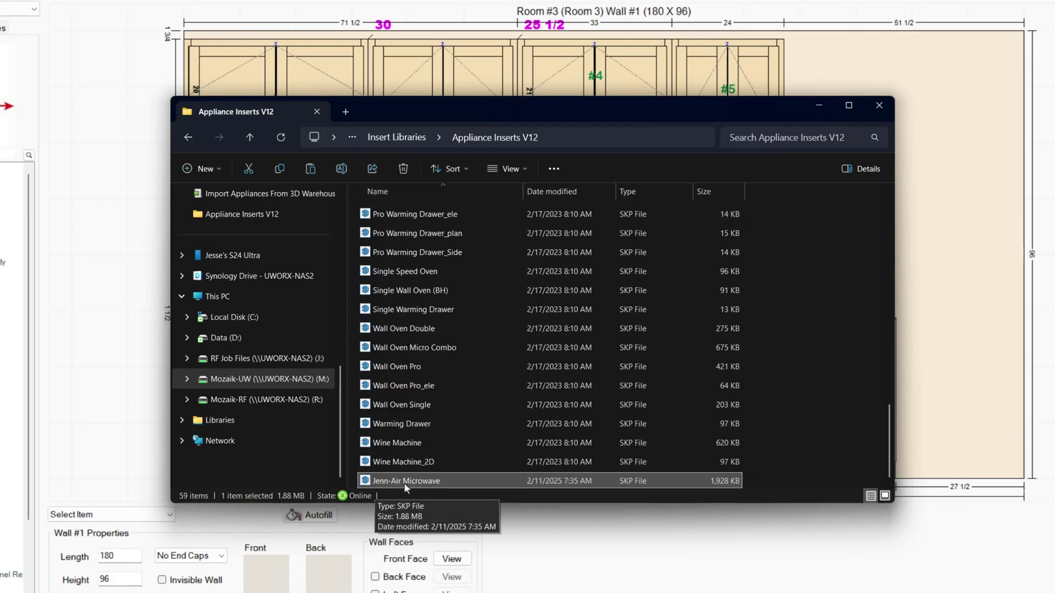
{"action": "left_click", "coordinate": [879, 105]}
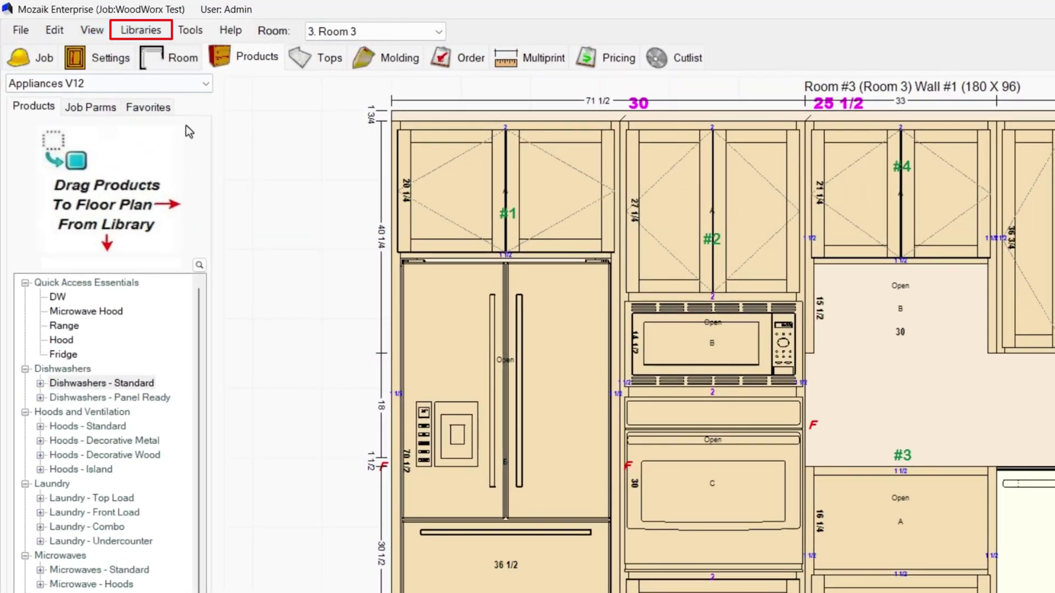
Create a 'Jenn-Air Microwave' insert in the Inserts library using the Jenn-Air Microwave.skp model
{"action": "left_click", "coordinate": [163, 33]}
{"action": "left_click", "coordinate": [190, 183]}
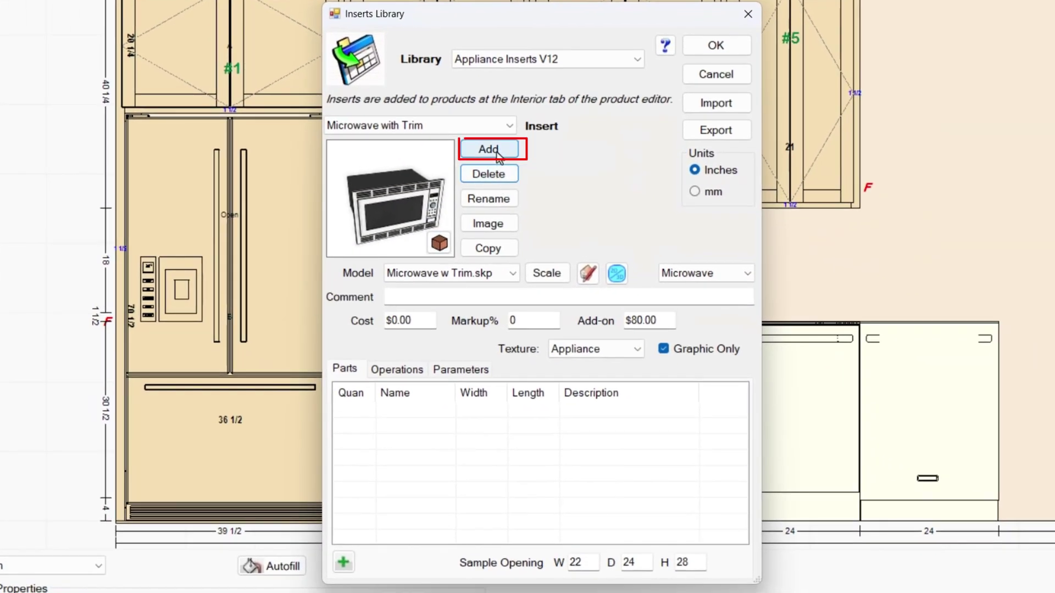
{"action": "left_click", "coordinate": [497, 156]}
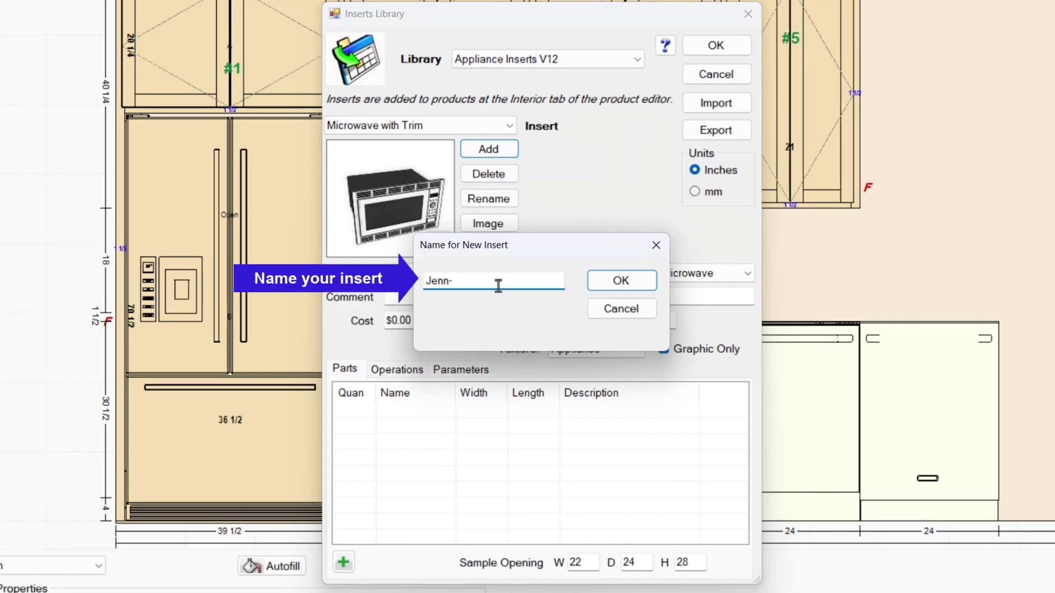
{"action": "type", "text": "Jenn-Air Microwave"}
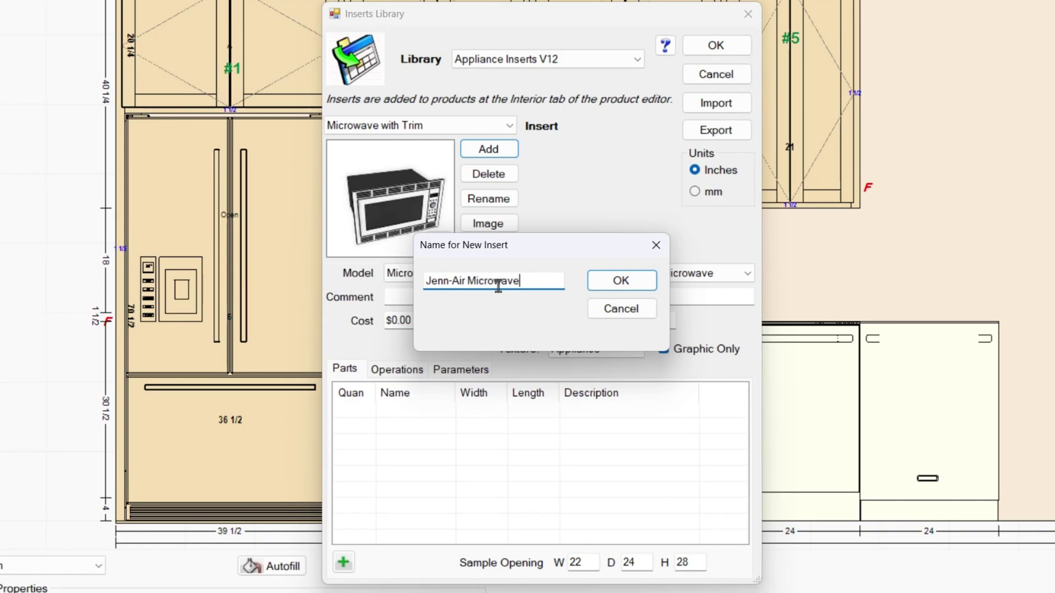
{"action": "left_click", "coordinate": [643, 282]}
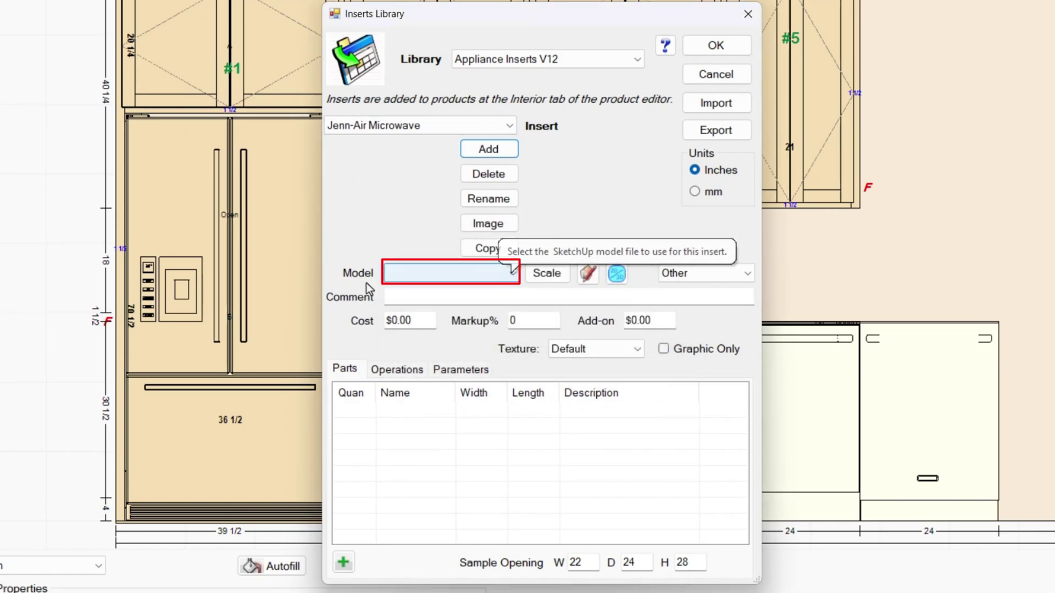
{"action": "left_click", "coordinate": [497, 273]}
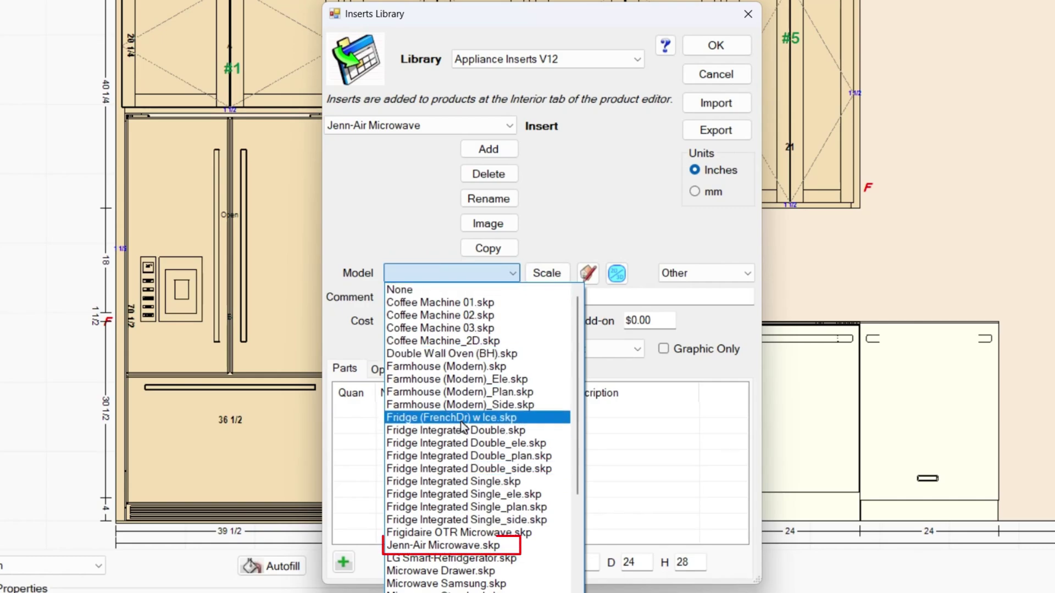
{"action": "left_click", "coordinate": [484, 545]}
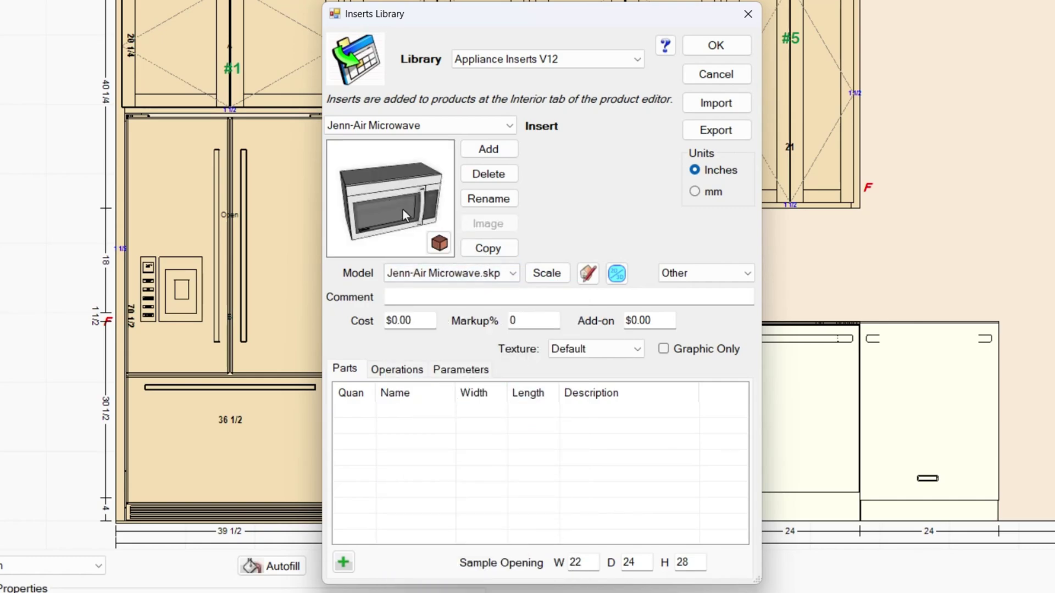
Unlink the insert from the opening size and fix it at 30 W x 15.5 H x 17 D, back-aligned
{"action": "left_click", "coordinate": [547, 275]}
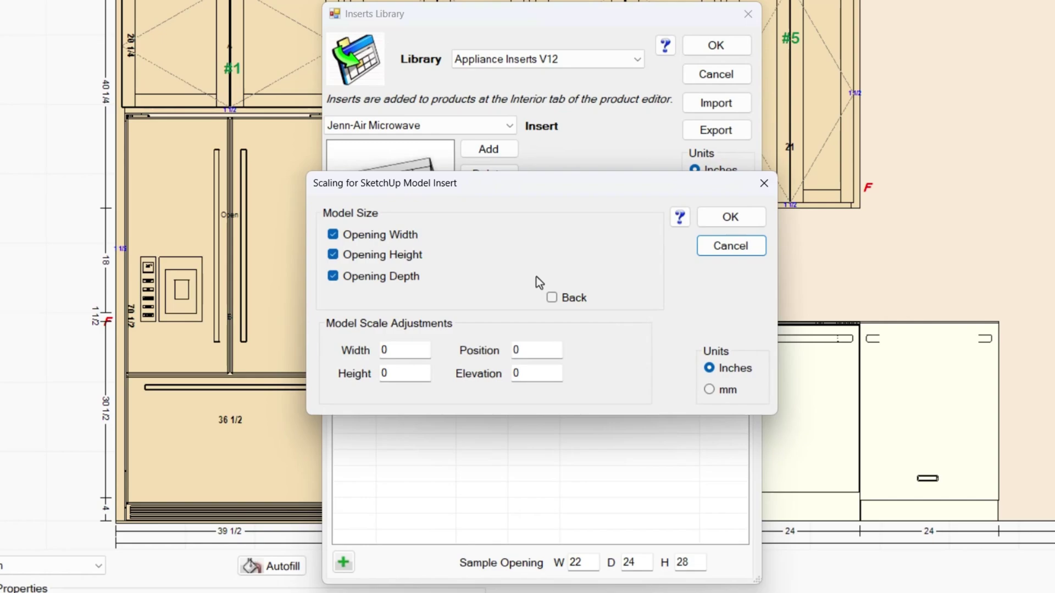
{"action": "left_click", "coordinate": [332, 235]}
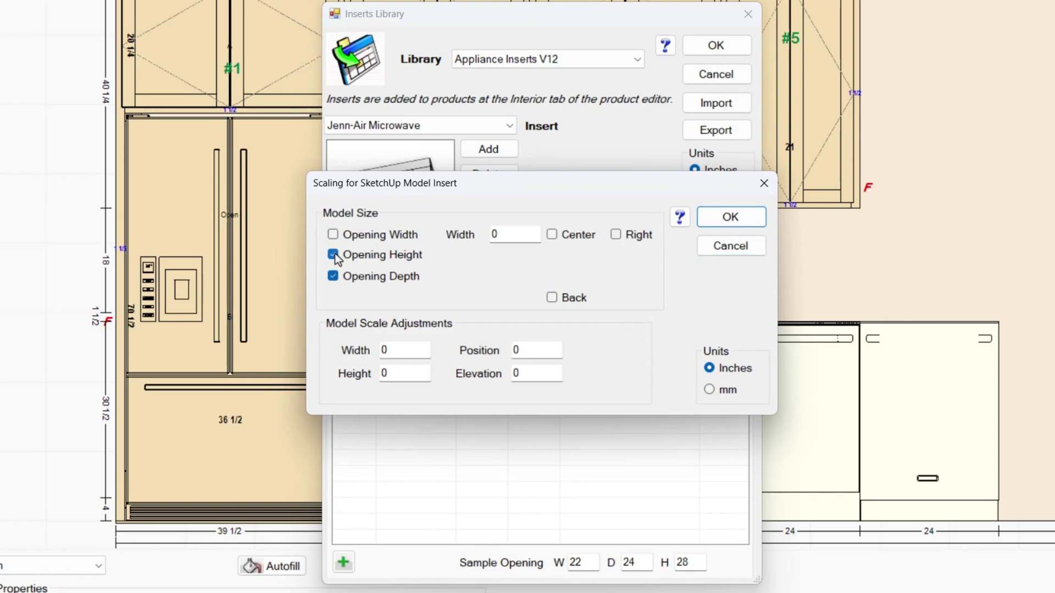
{"action": "left_click", "coordinate": [333, 255]}
{"action": "left_click", "coordinate": [332, 276]}
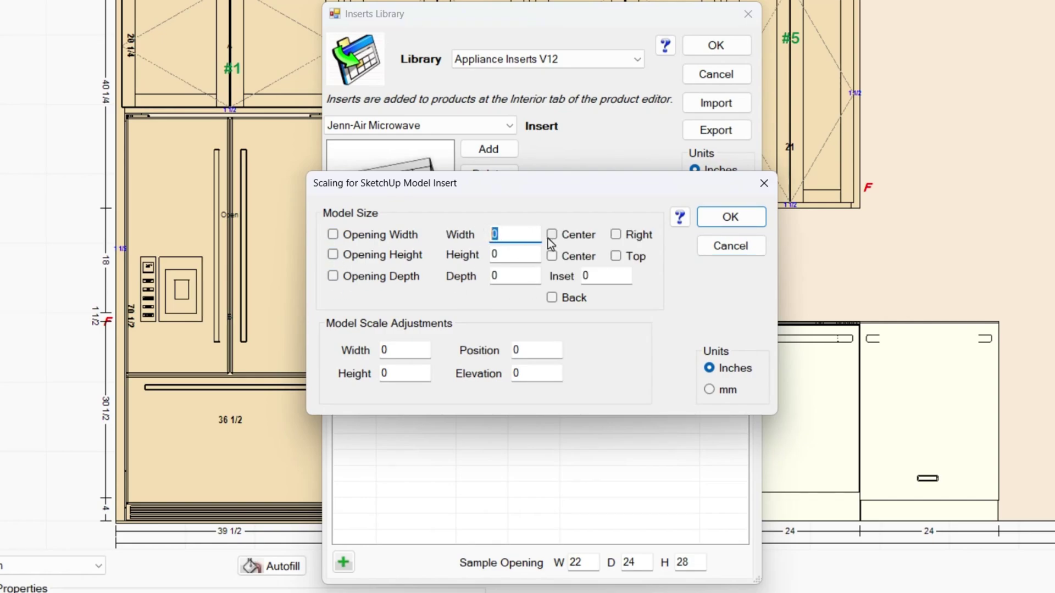
{"action": "type", "text": "30"}
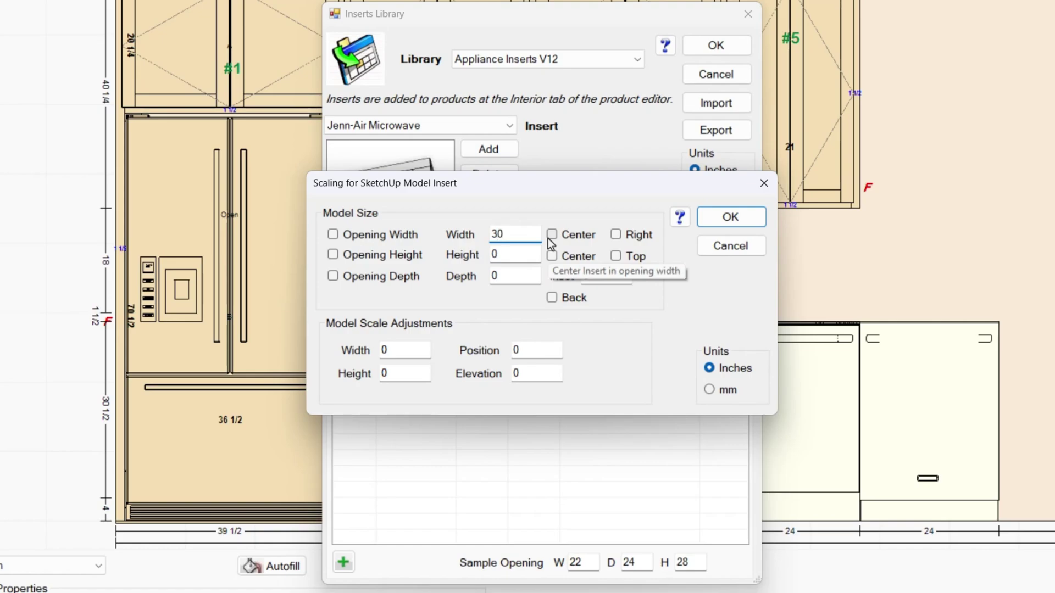
{"action": "key", "text": "Tab"}
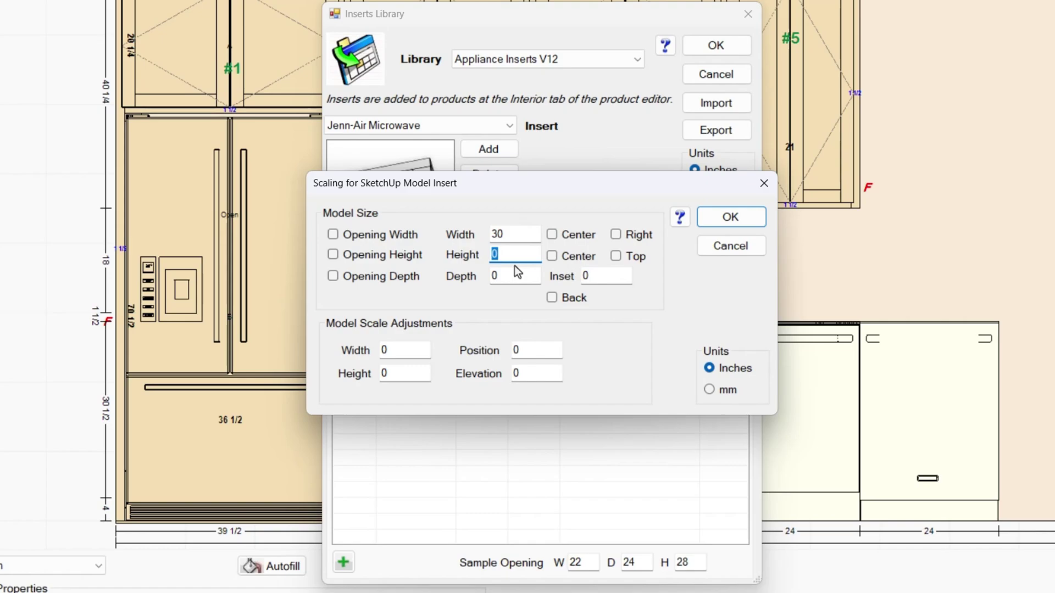
{"action": "type", "text": "15.5"}
{"action": "key", "text": "Tab"}
{"action": "left_click", "coordinate": [486, 276]}
{"action": "type", "text": "17"}
{"action": "key", "text": "Tab"}
{"action": "left_click", "coordinate": [551, 298]}
{"action": "left_click", "coordinate": [732, 217]}
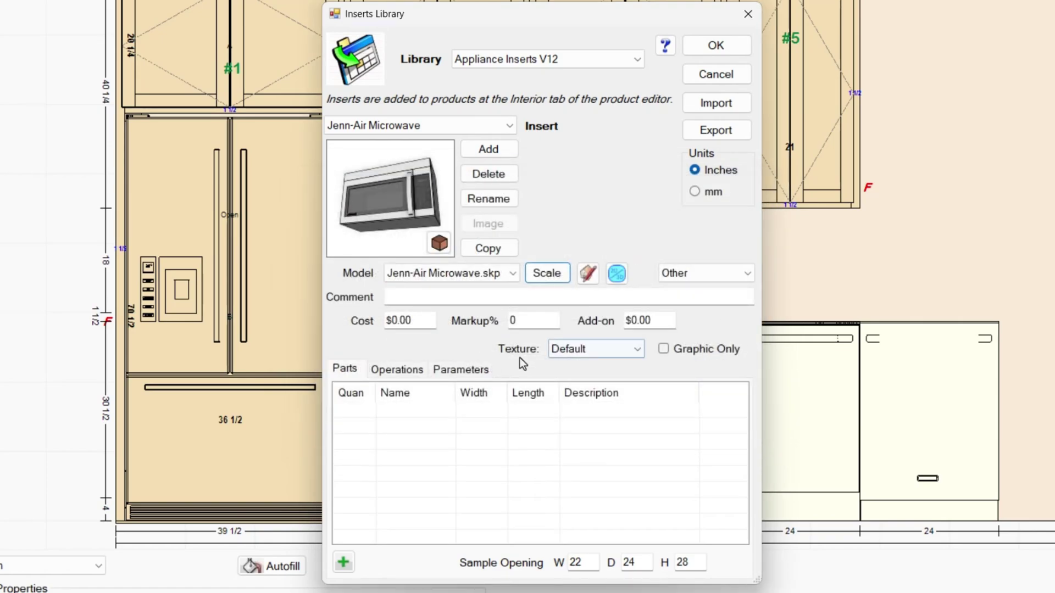
Close the Inserts Library and open wall cabinet #4 in the product editor
{"action": "left_click", "coordinate": [718, 49]}
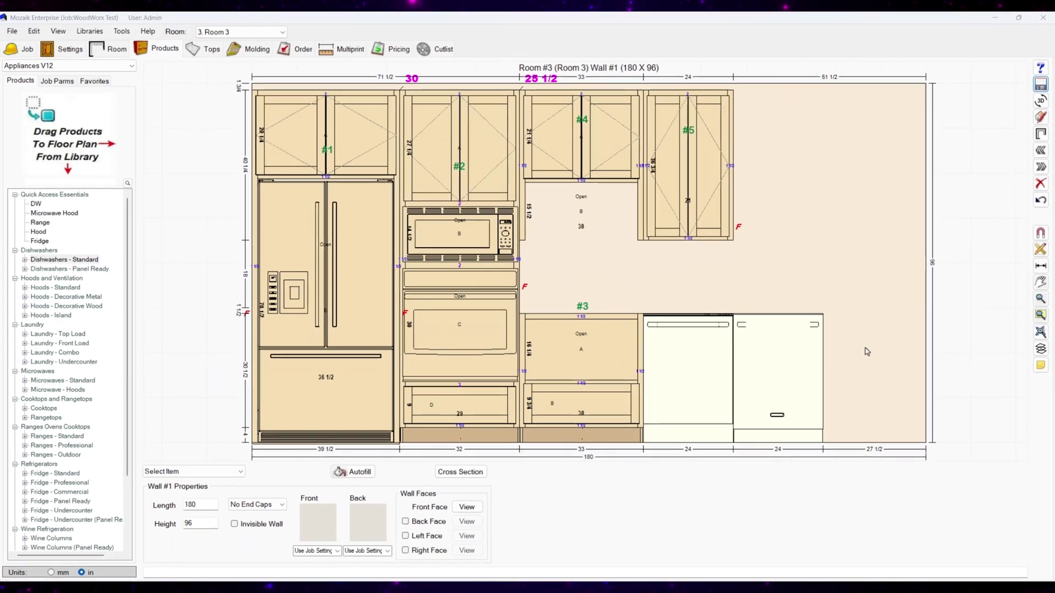
{"action": "left_click", "coordinate": [582, 208]}
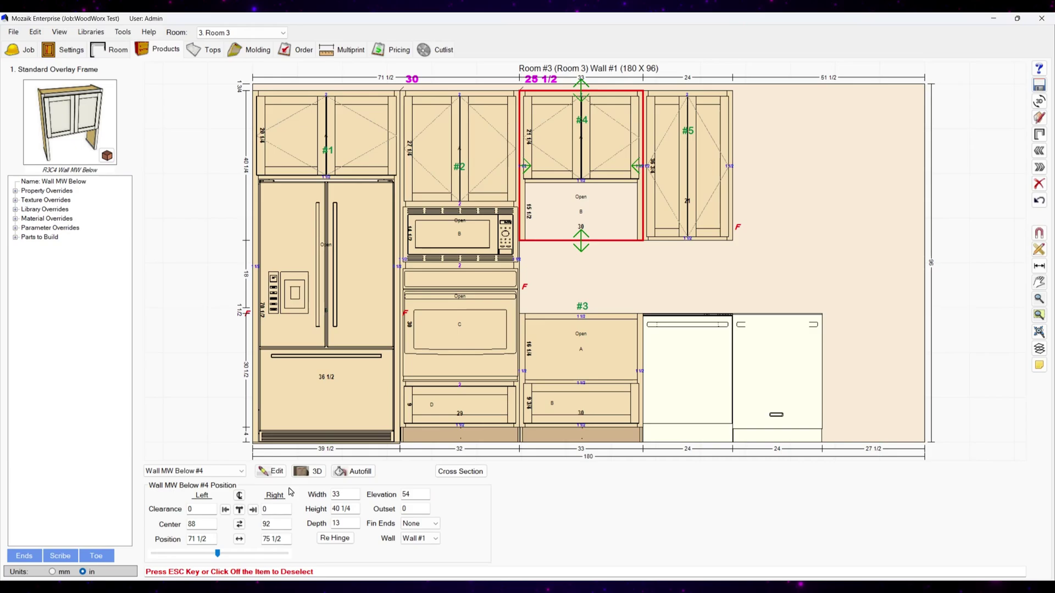
{"action": "left_click", "coordinate": [271, 471]}
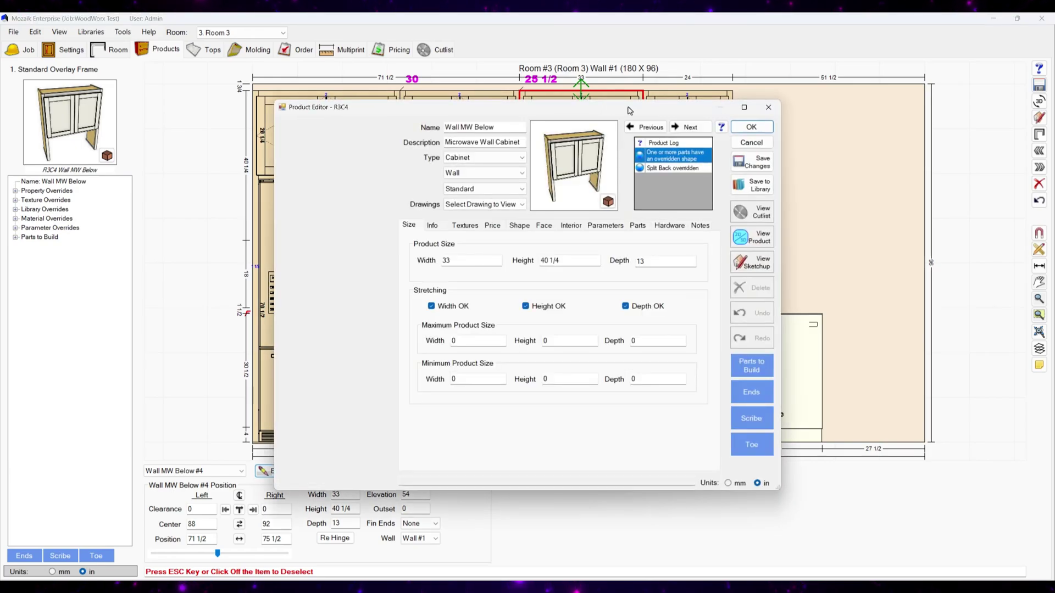
{"action": "left_click_drag", "start_coordinate": [607, 106], "coordinate": [874, 124]}
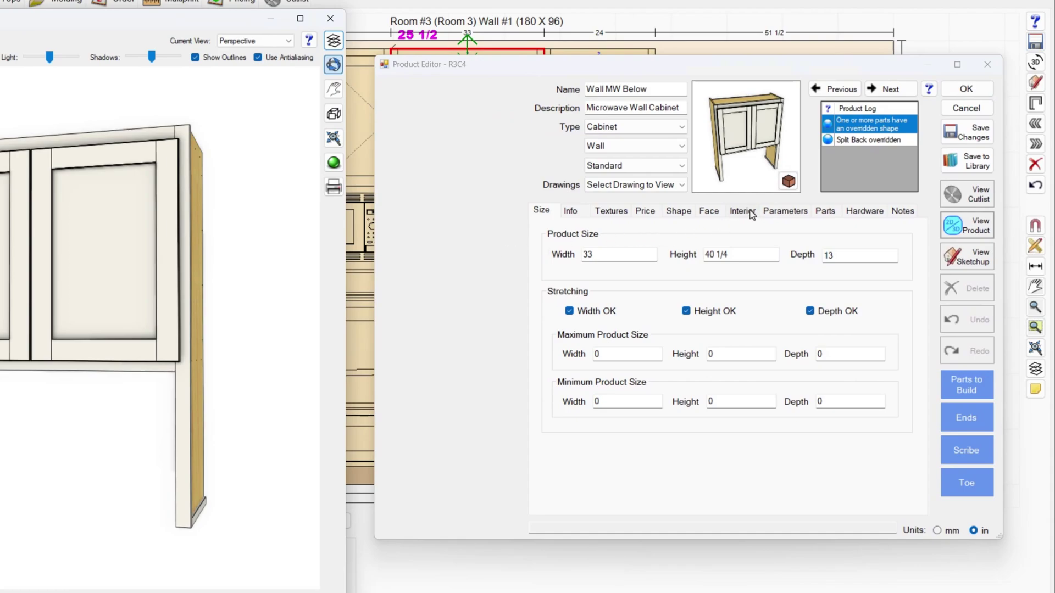
Drop the Jenn-Air Microwave from Appliance Inserts V12 into the cabinet's bottom interior opening
{"action": "left_click", "coordinate": [742, 210]}
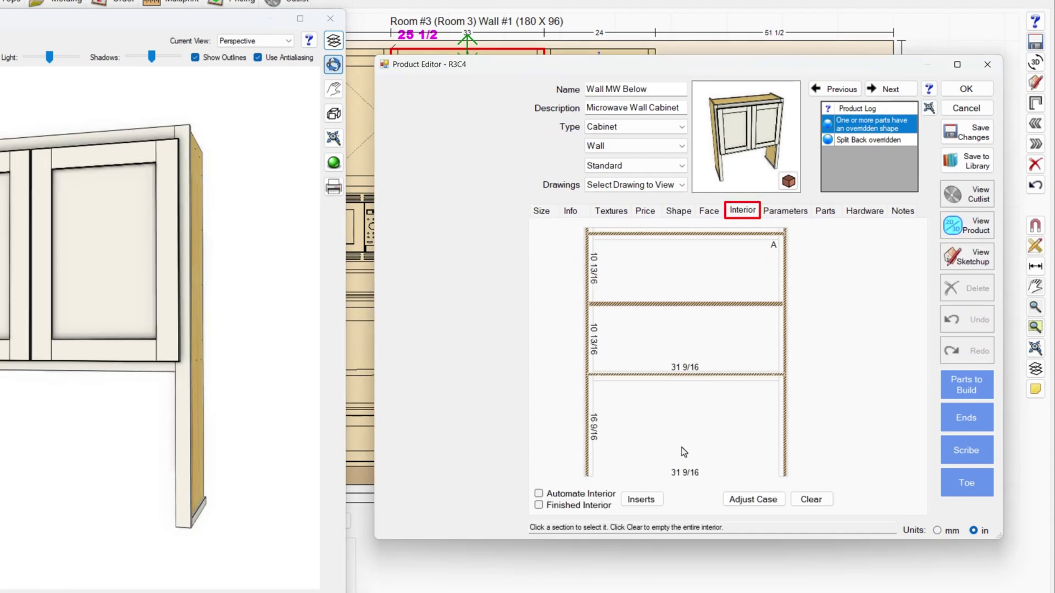
{"action": "left_click", "coordinate": [666, 454]}
{"action": "left_click", "coordinate": [640, 500]}
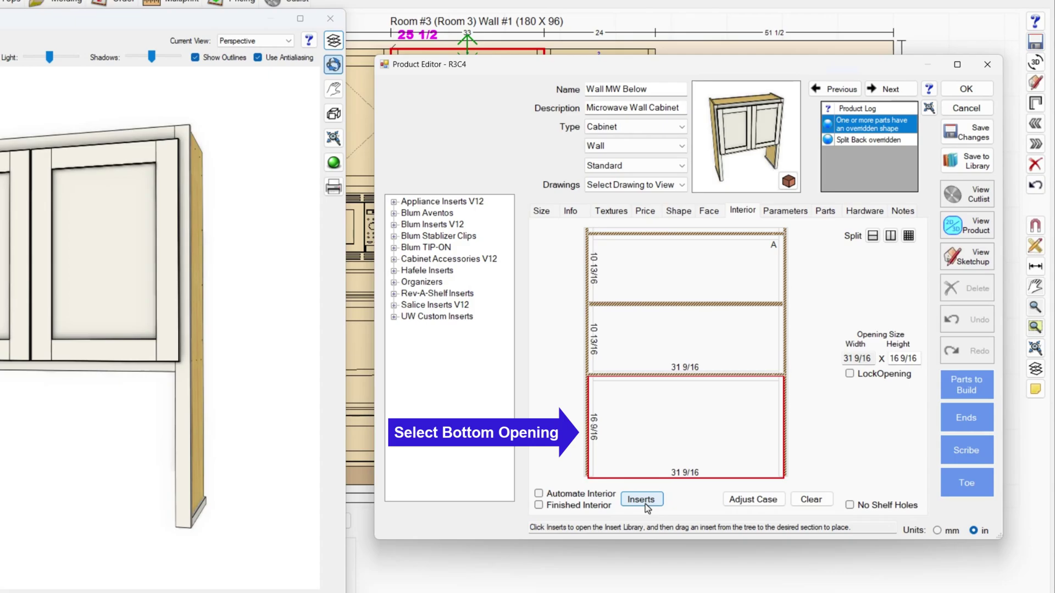
{"action": "left_click", "coordinate": [393, 203]}
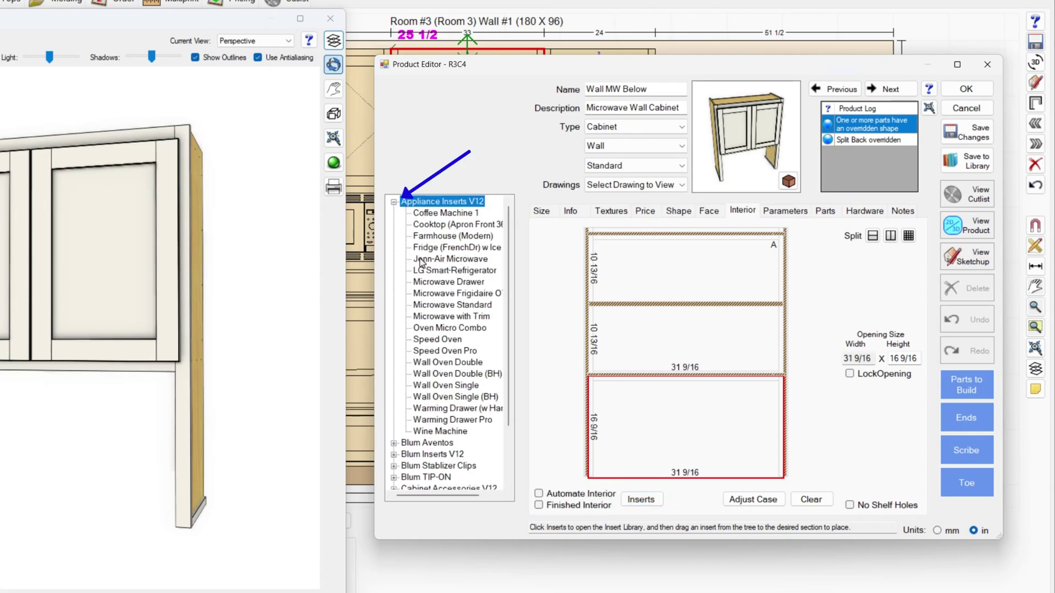
{"action": "left_click_drag", "start_coordinate": [439, 262], "coordinate": [665, 440]}
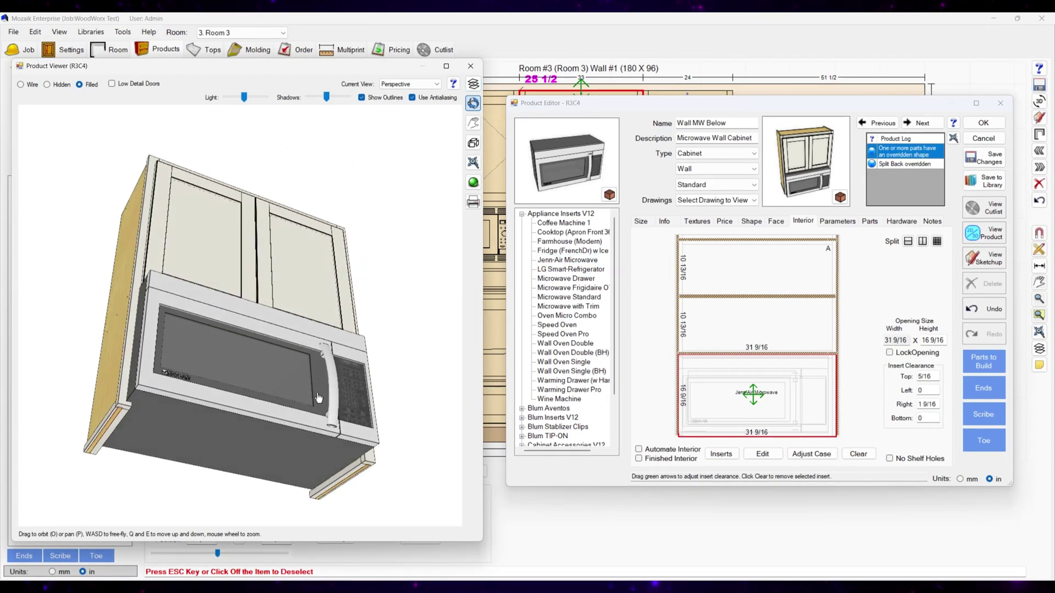
{"action": "left_click_drag", "start_coordinate": [317, 397], "coordinate": [354, 479]}
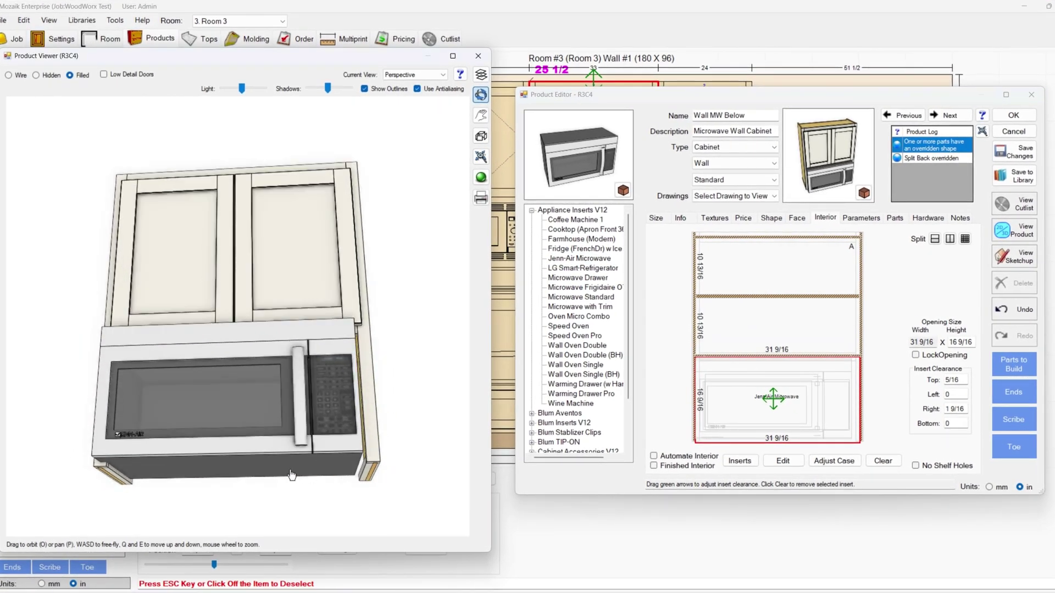
{"action": "left_click_drag", "start_coordinate": [291, 474], "coordinate": [307, 472]}
Set the placed microwave insert to centre across the opening width
{"action": "left_click", "coordinate": [799, 461]}
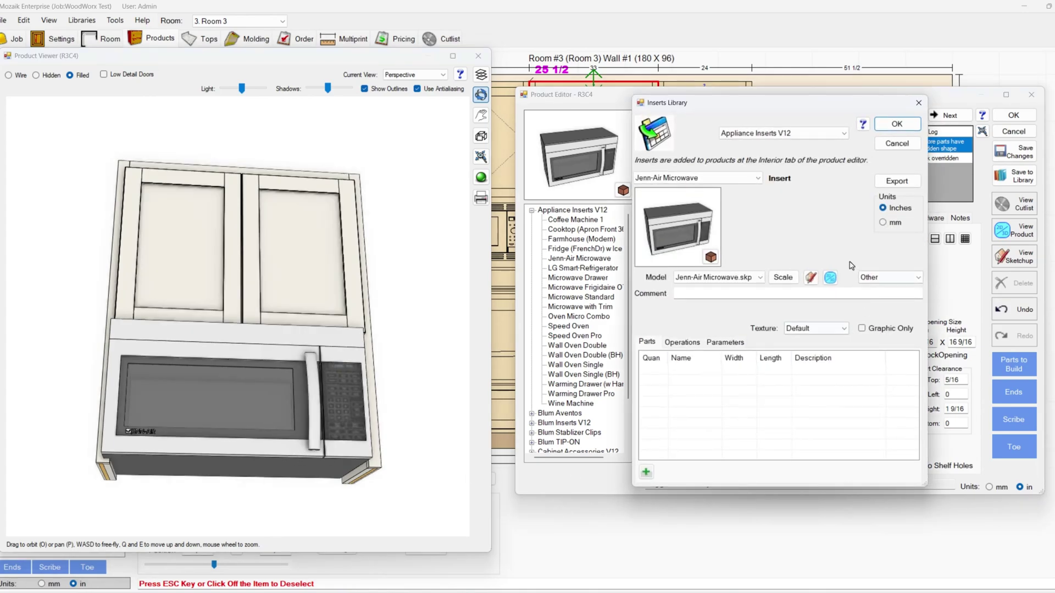
{"action": "left_click", "coordinate": [783, 278]}
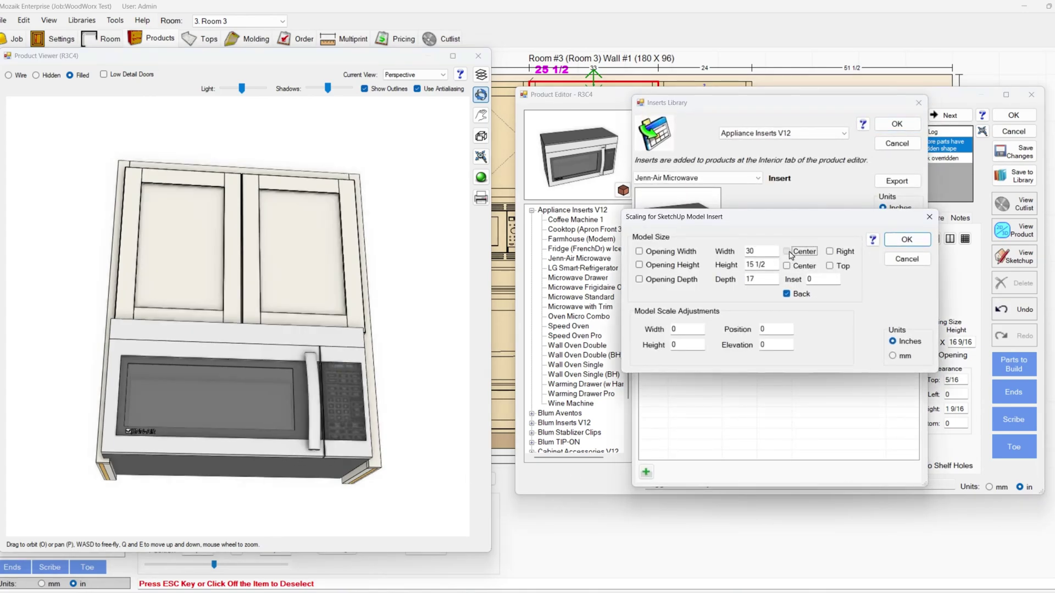
{"action": "left_click", "coordinate": [788, 251]}
{"action": "left_click", "coordinate": [906, 239]}
{"action": "left_click", "coordinate": [897, 123]}
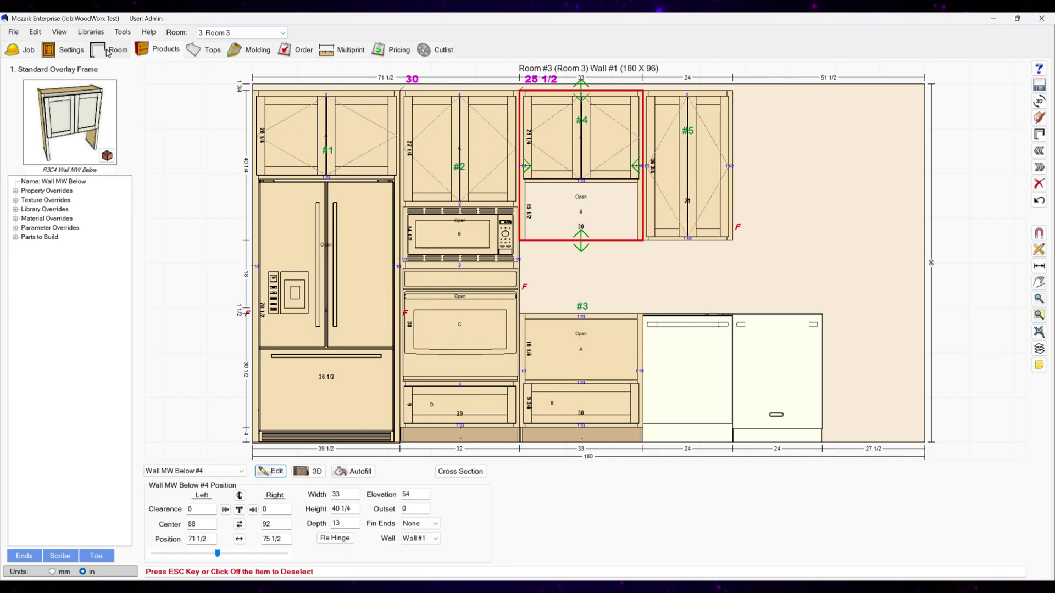
In the Inserts library, centre the Jenn-Air Microwave across the width and save the library
{"action": "left_click", "coordinate": [91, 32]}
{"action": "left_click", "coordinate": [113, 131]}
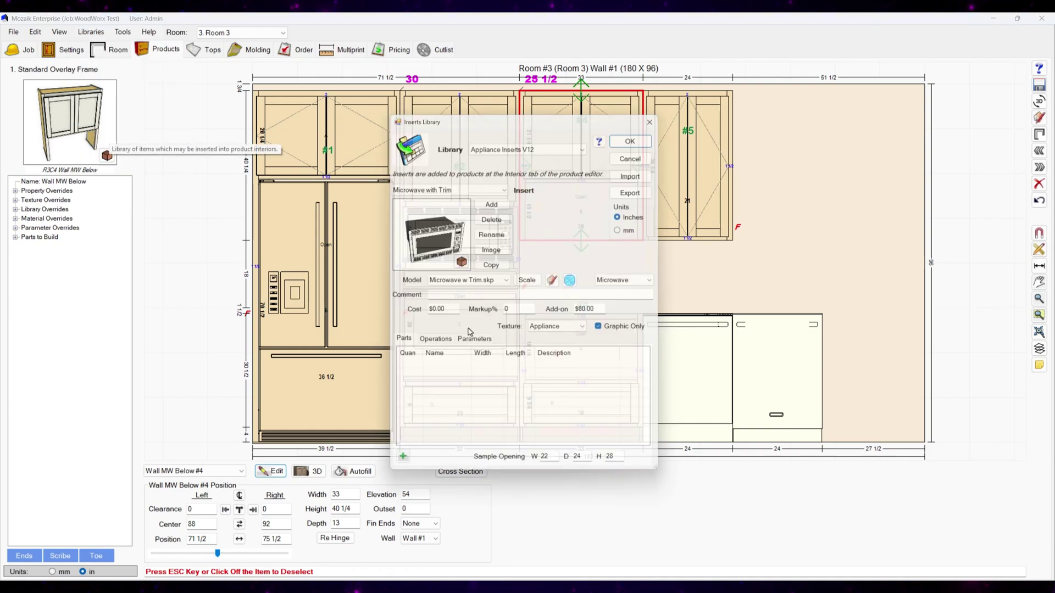
{"action": "left_click", "coordinate": [456, 190]}
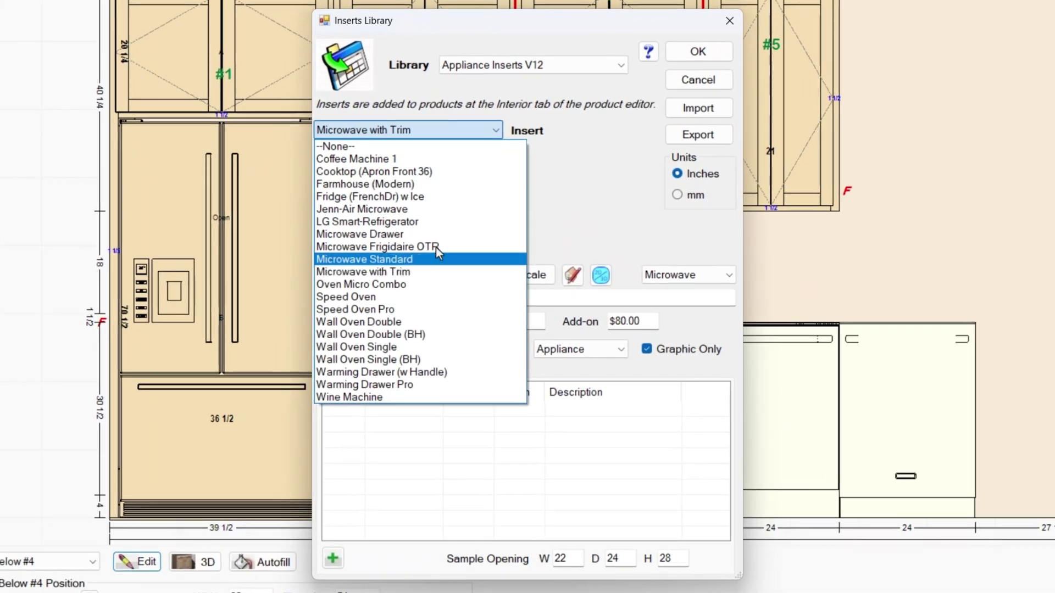
{"action": "left_click", "coordinate": [425, 210]}
{"action": "left_click", "coordinate": [543, 279]}
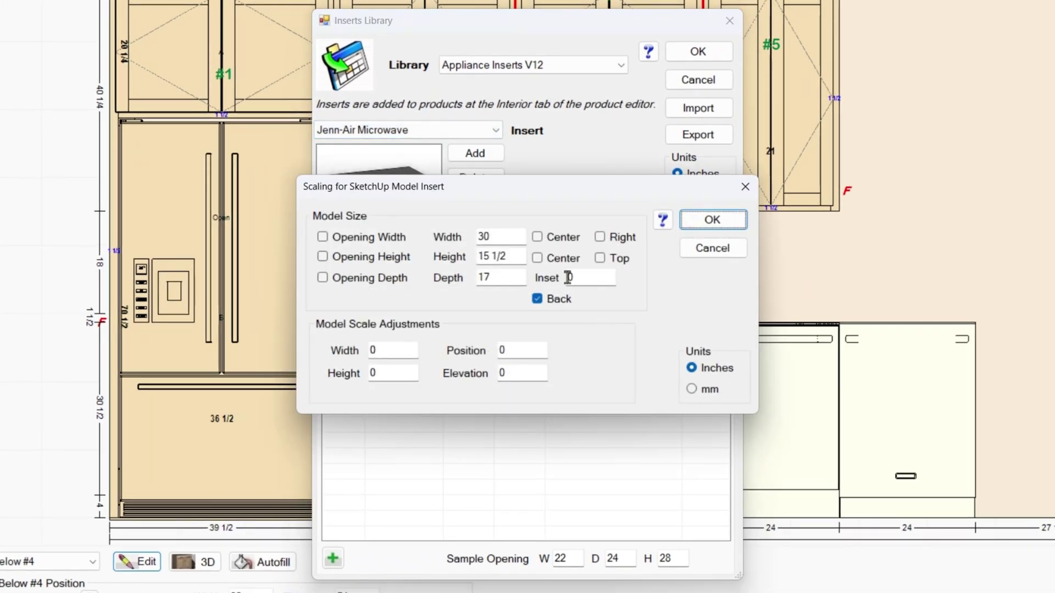
{"action": "left_click", "coordinate": [538, 240]}
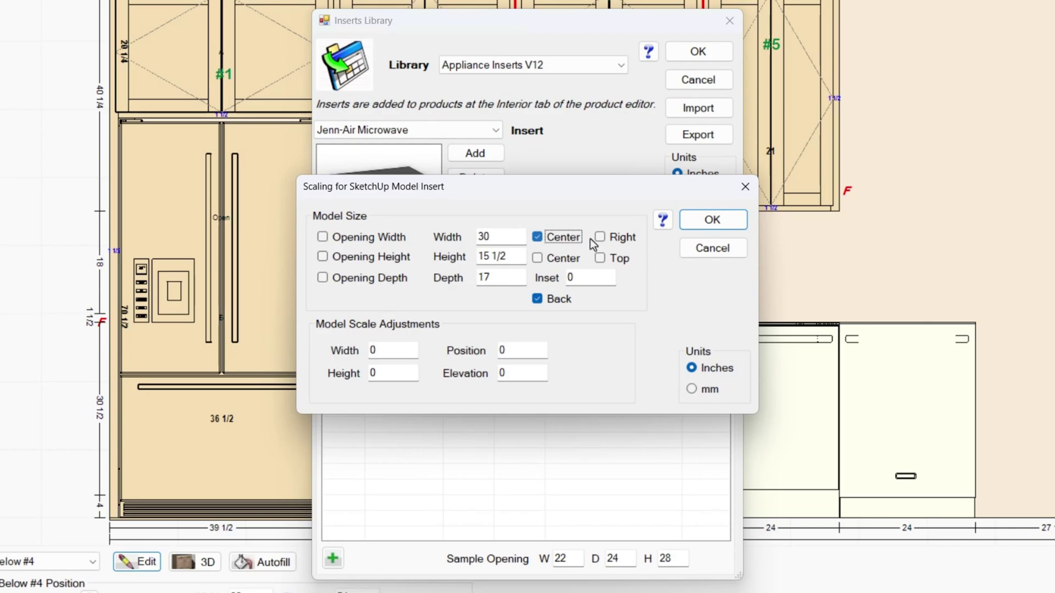
{"action": "left_click", "coordinate": [714, 219]}
{"action": "left_click", "coordinate": [714, 55]}
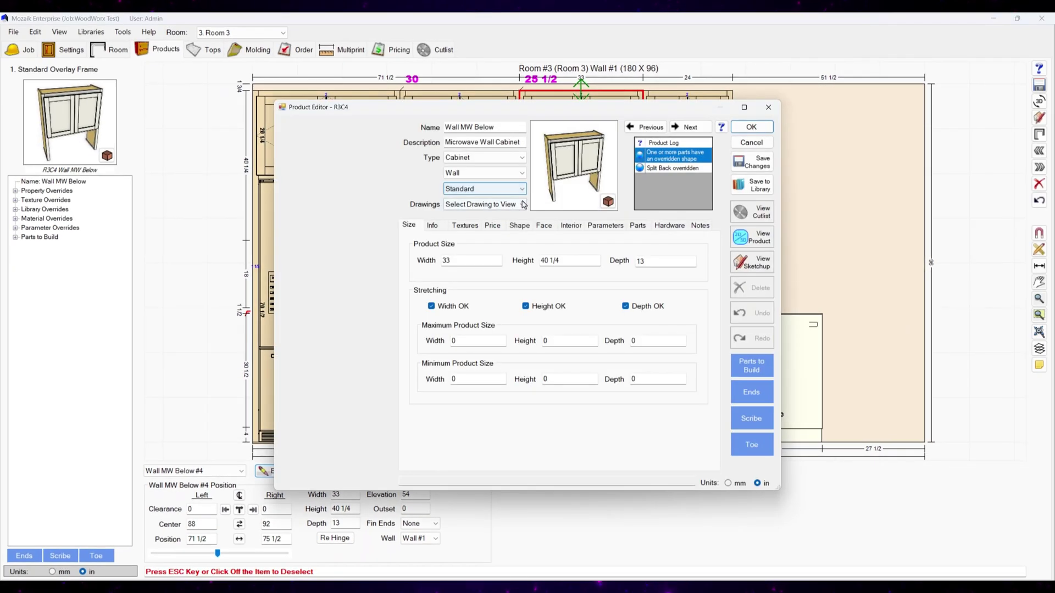
Reopen cabinet #4 and place the Jenn-Air Microwave in its bottom opening again
{"action": "left_click", "coordinate": [571, 225]}
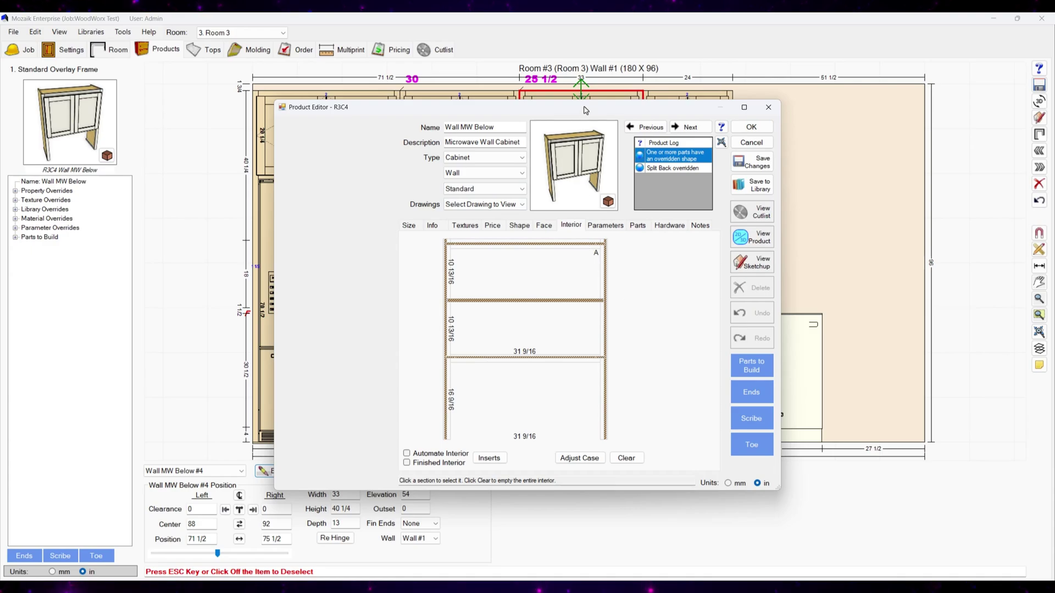
{"action": "left_click_drag", "start_coordinate": [577, 107], "coordinate": [795, 96]}
{"action": "left_click", "coordinate": [981, 236]}
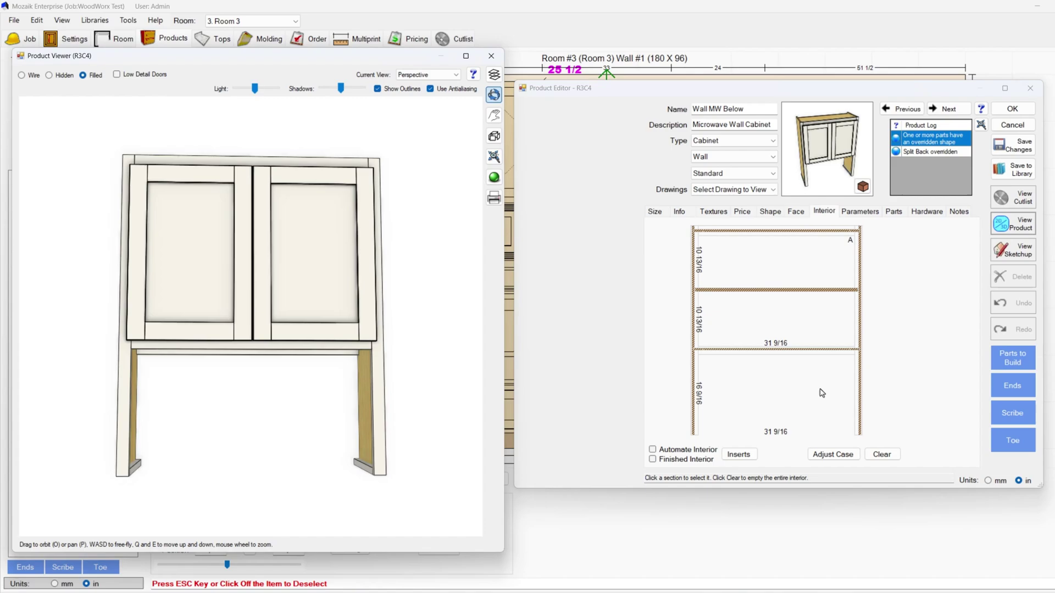
{"action": "left_click", "coordinate": [821, 392]}
{"action": "left_click", "coordinate": [735, 450]}
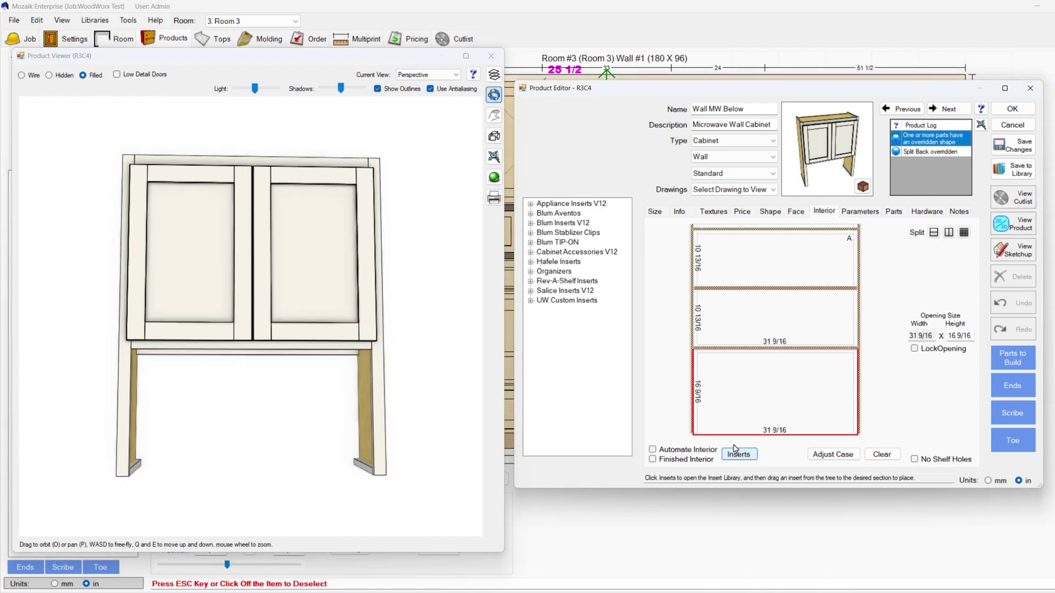
{"action": "left_click", "coordinate": [530, 204]}
{"action": "left_click", "coordinate": [568, 254]}
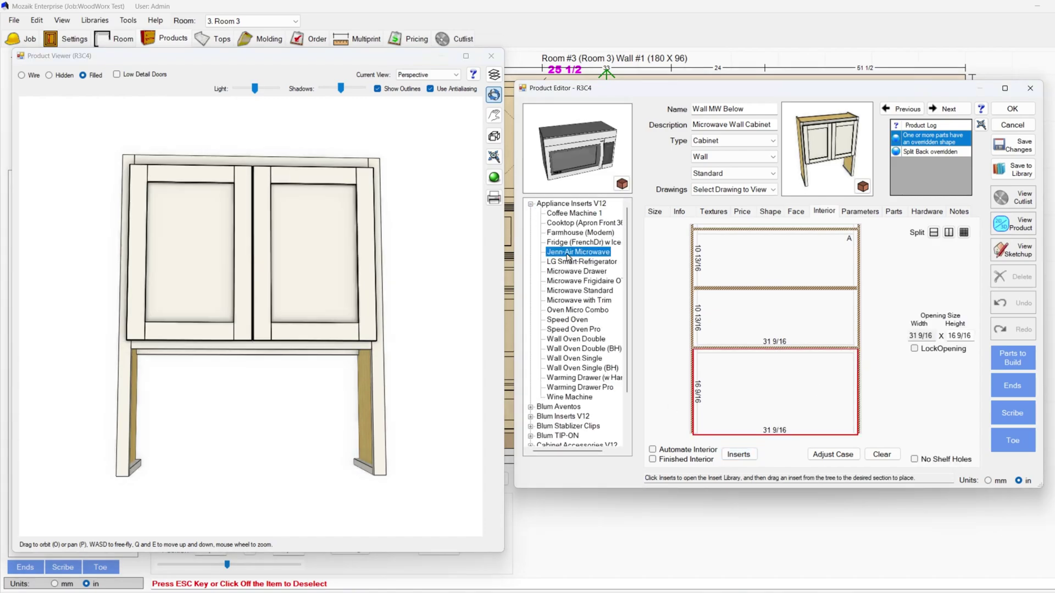
{"action": "left_click_drag", "start_coordinate": [763, 412], "coordinate": [769, 401]}
Set the microwave's left insert clearance to 5/8, leaving 15/16 on the right
{"action": "left_click_drag", "start_coordinate": [406, 425], "coordinate": [436, 428]}
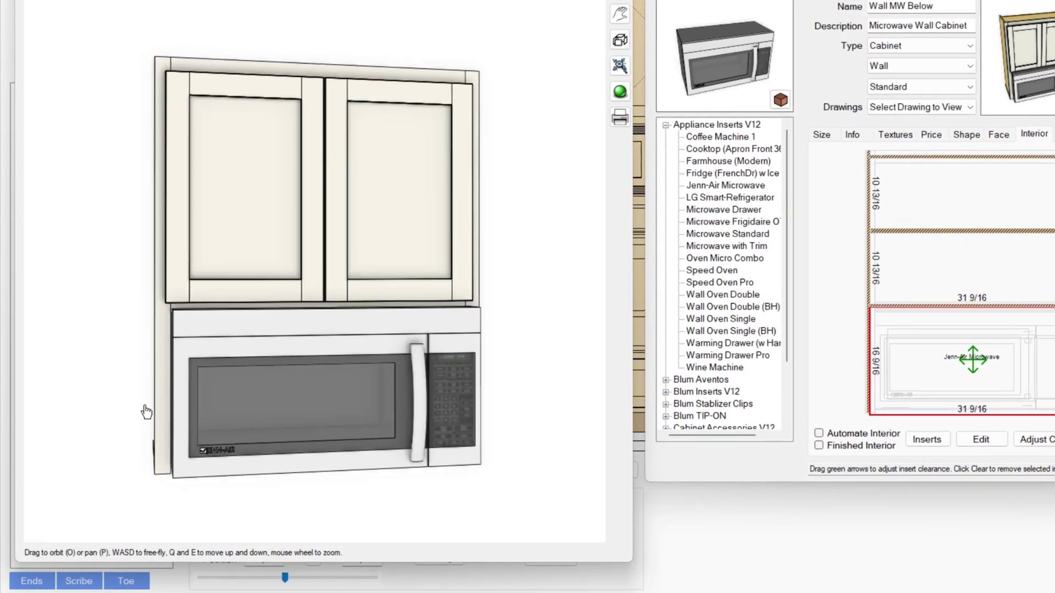
{"action": "left_click_drag", "start_coordinate": [146, 412], "coordinate": [93, 447]}
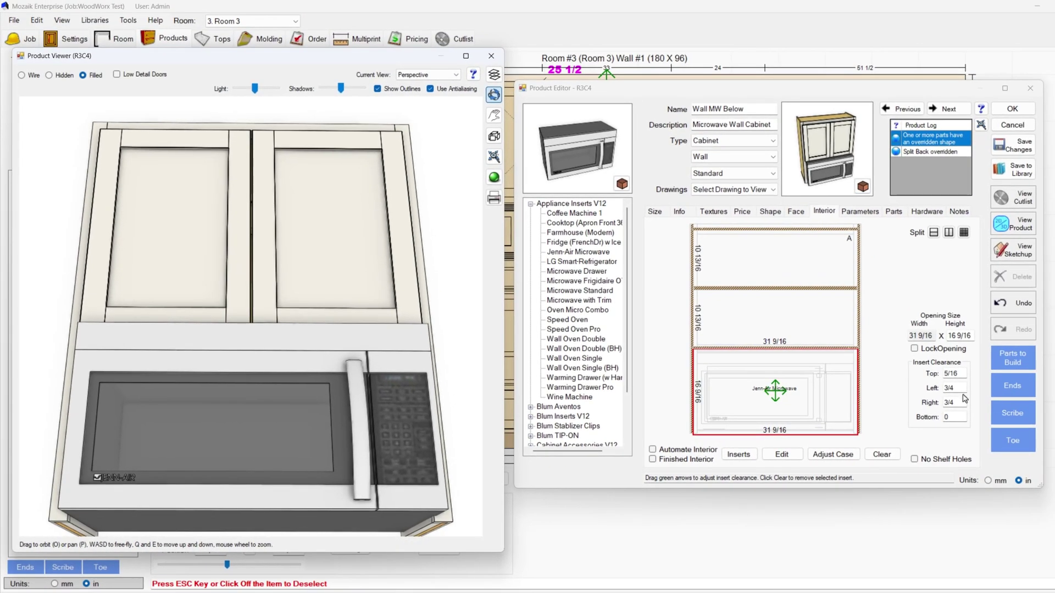
{"action": "left_click", "coordinate": [945, 387]}
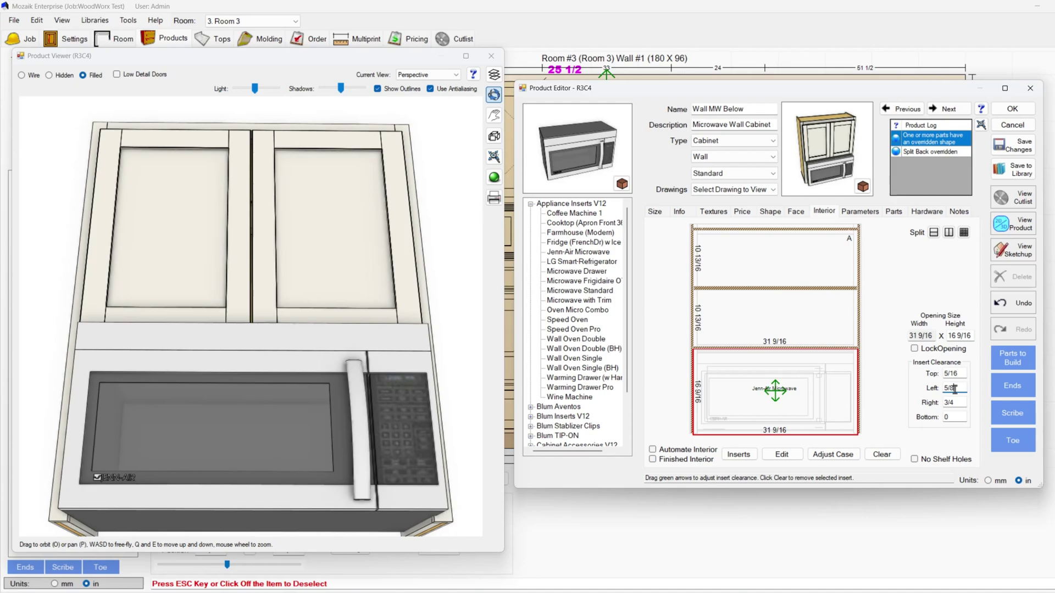
{"action": "key", "text": "Return"}
{"action": "left_click_drag", "start_coordinate": [271, 450], "coordinate": [297, 444]}
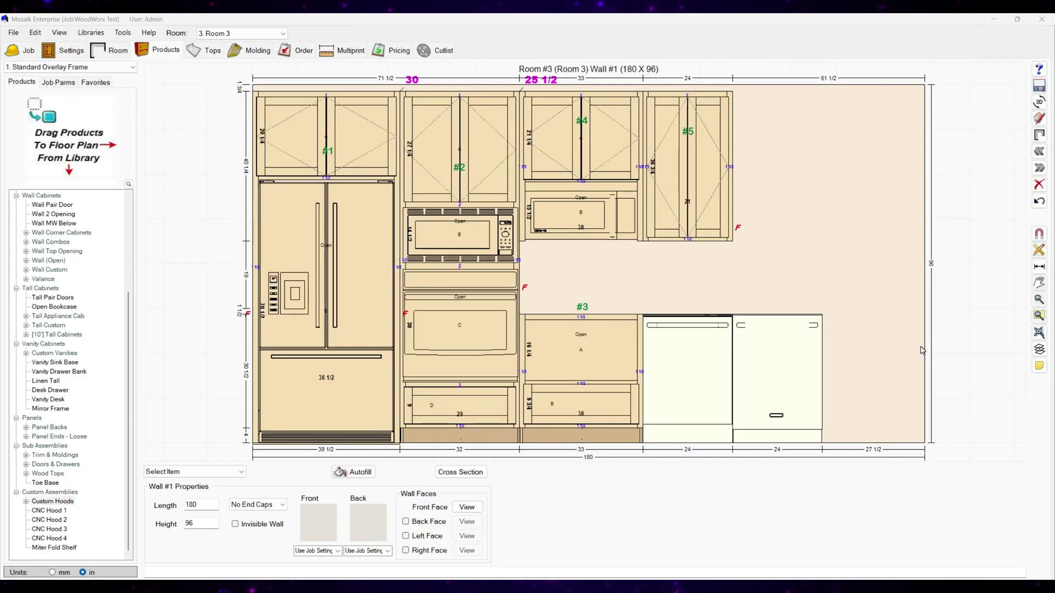
Save cabinet #4 to the library as a new product named Microwave Demo
{"action": "left_click", "coordinate": [598, 175]}
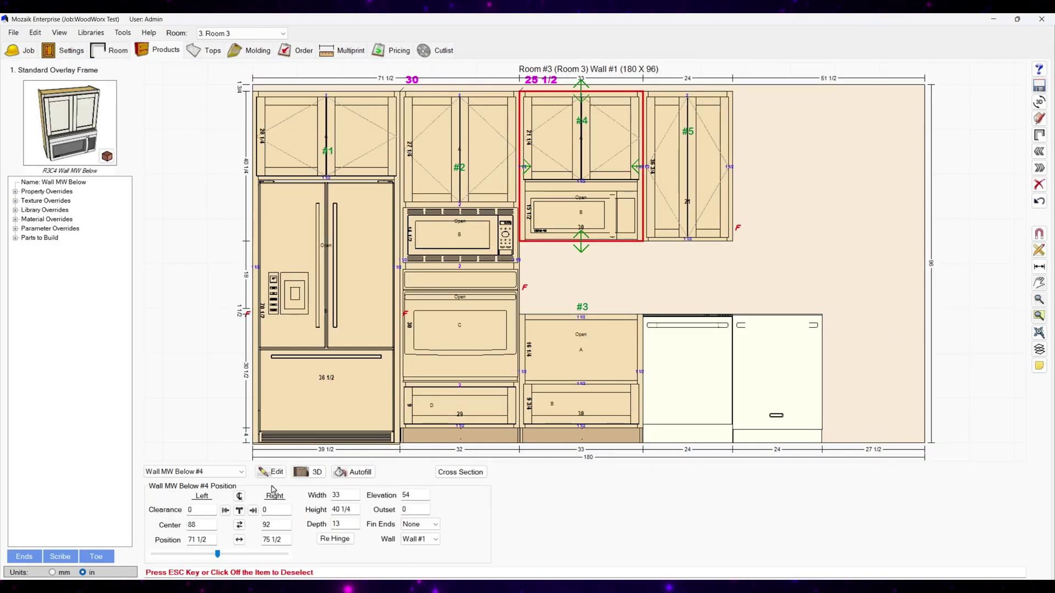
{"action": "left_click", "coordinate": [270, 472]}
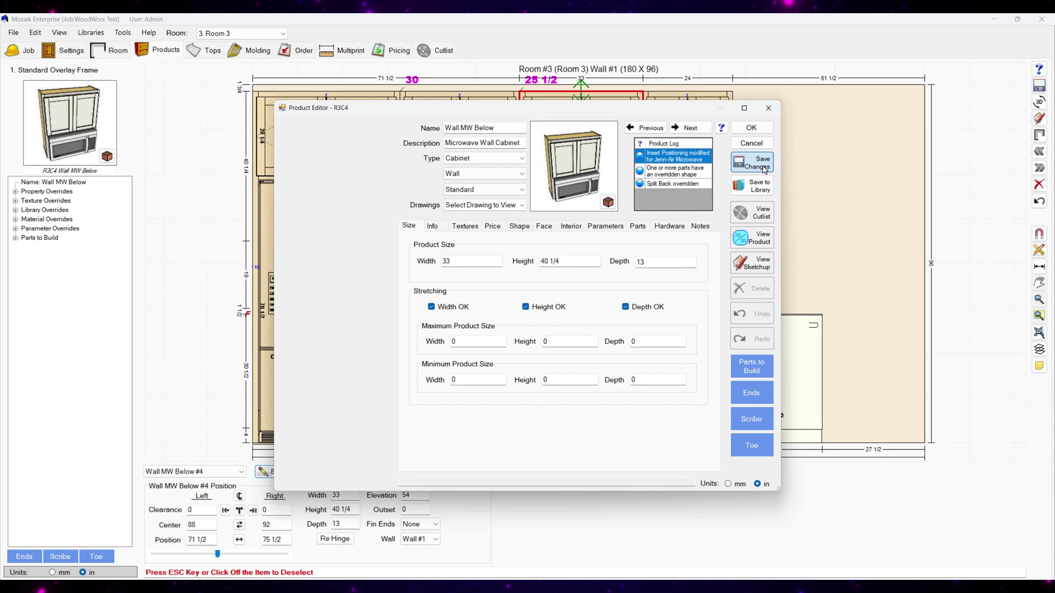
{"action": "left_click", "coordinate": [760, 186]}
{"action": "left_click", "coordinate": [411, 310]}
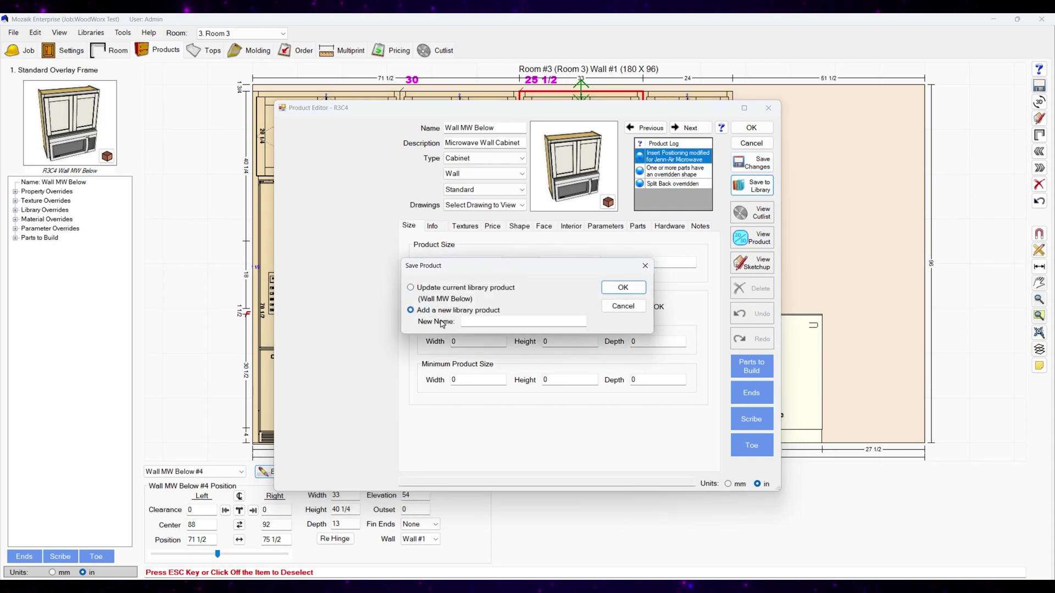
{"action": "left_click", "coordinate": [467, 323]}
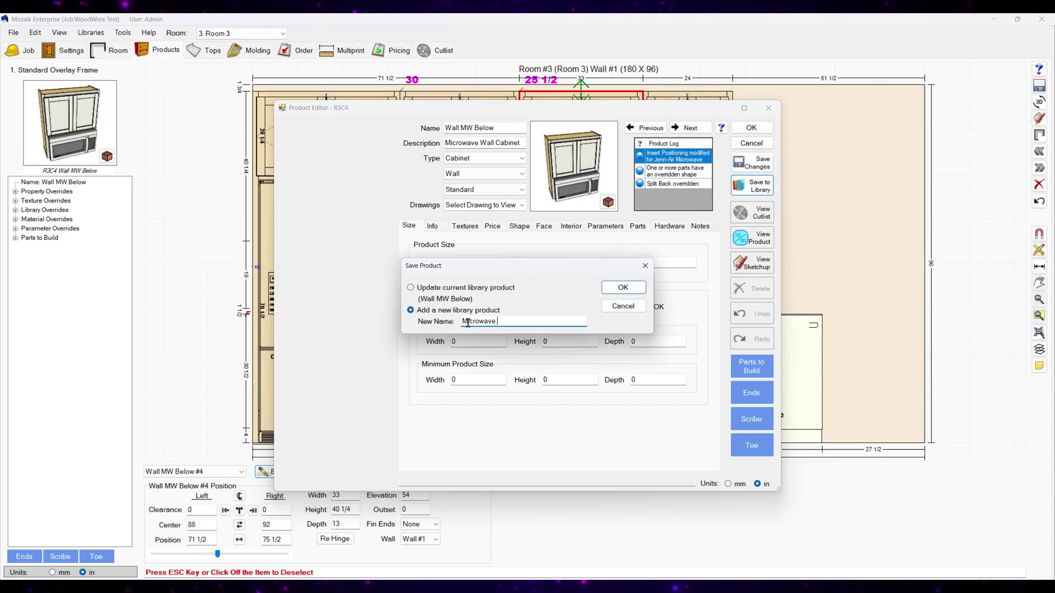
{"action": "key", "text": "Return"}
{"action": "left_click", "coordinate": [606, 340]}
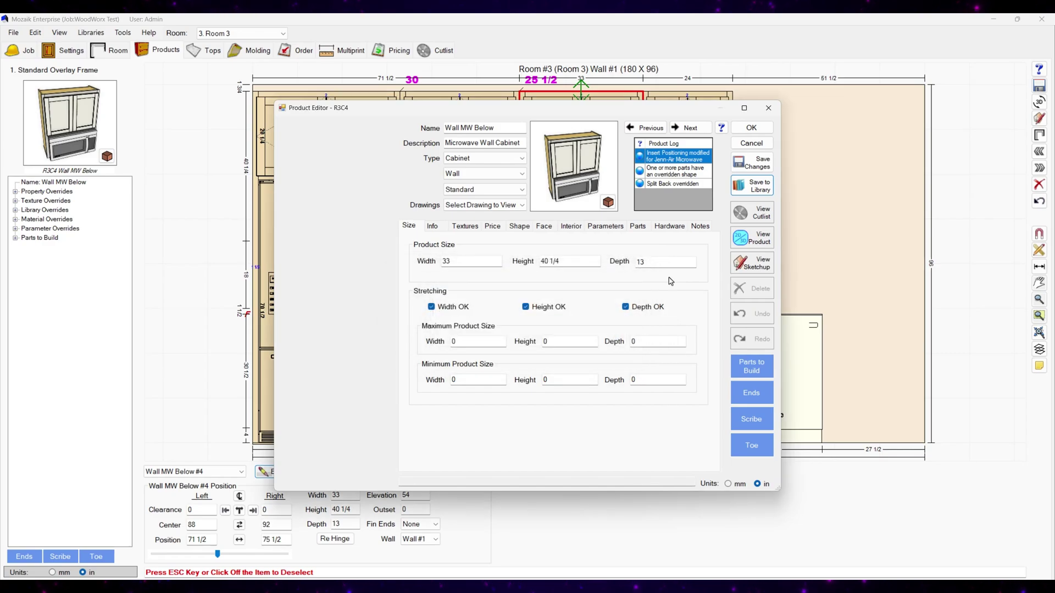
{"action": "left_click", "coordinate": [752, 128]}
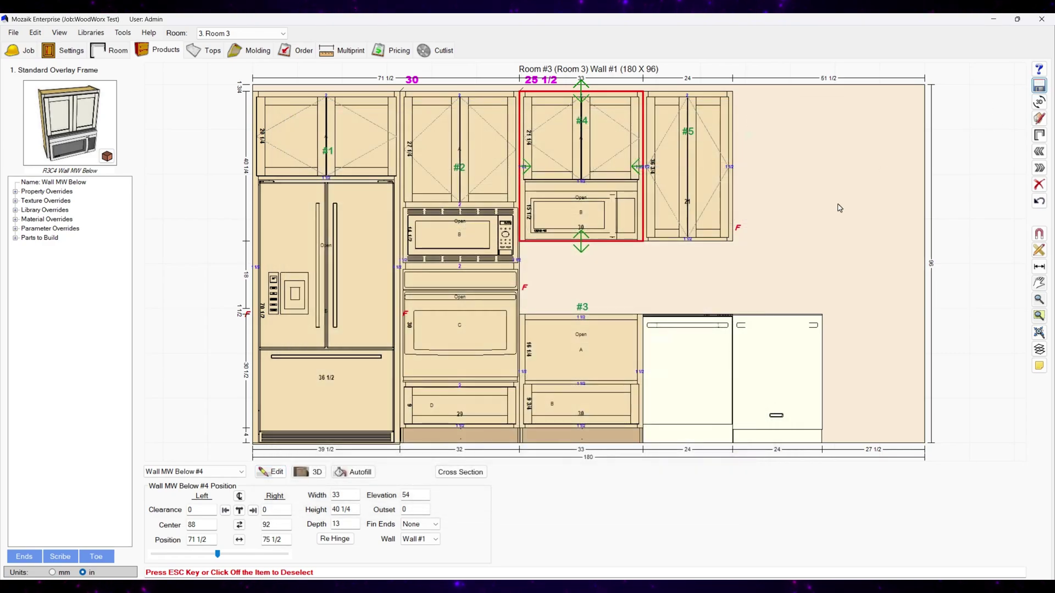
Delete the old wall cabinets and place Microwave Demo as cabinet #4
{"action": "left_click", "coordinate": [33, 549]}
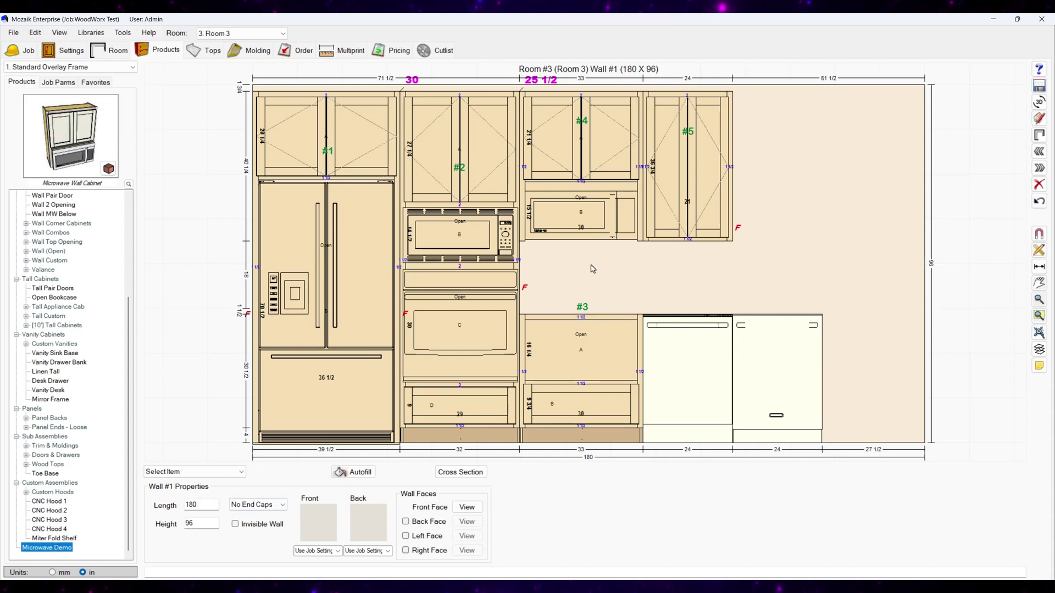
{"action": "left_click", "coordinate": [585, 214]}
{"action": "left_click", "coordinate": [1039, 185]}
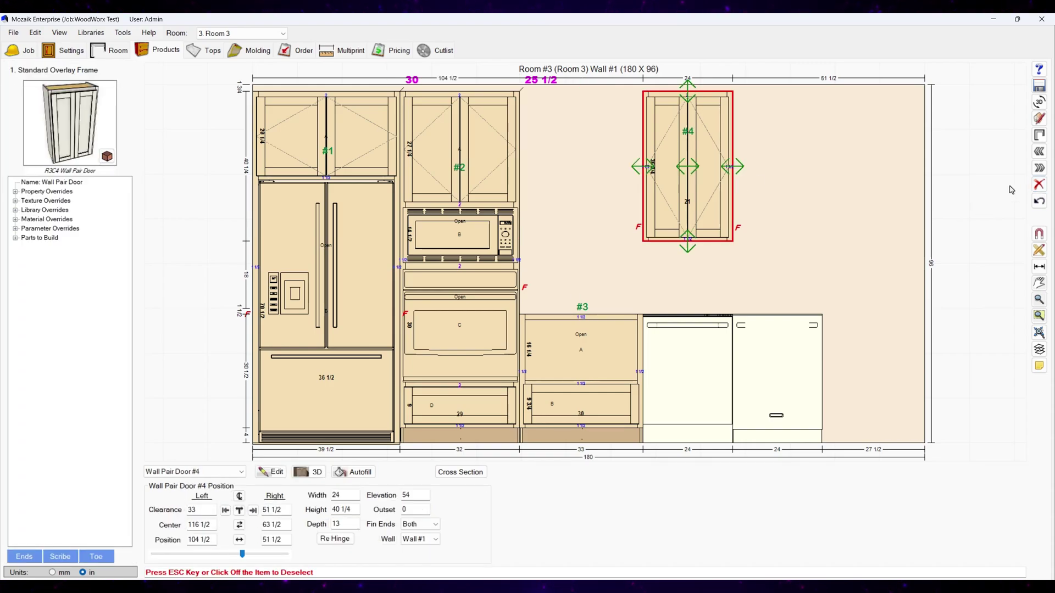
{"action": "left_click", "coordinate": [1038, 185]}
{"action": "key", "text": "Delete"}
{"action": "key", "text": "Delete"}
{"action": "left_click_drag", "start_coordinate": [79, 551], "coordinate": [648, 212]}
Inspect the placed Microwave Demo cabinet in a 3-D view
{"action": "left_click", "coordinate": [608, 222]}
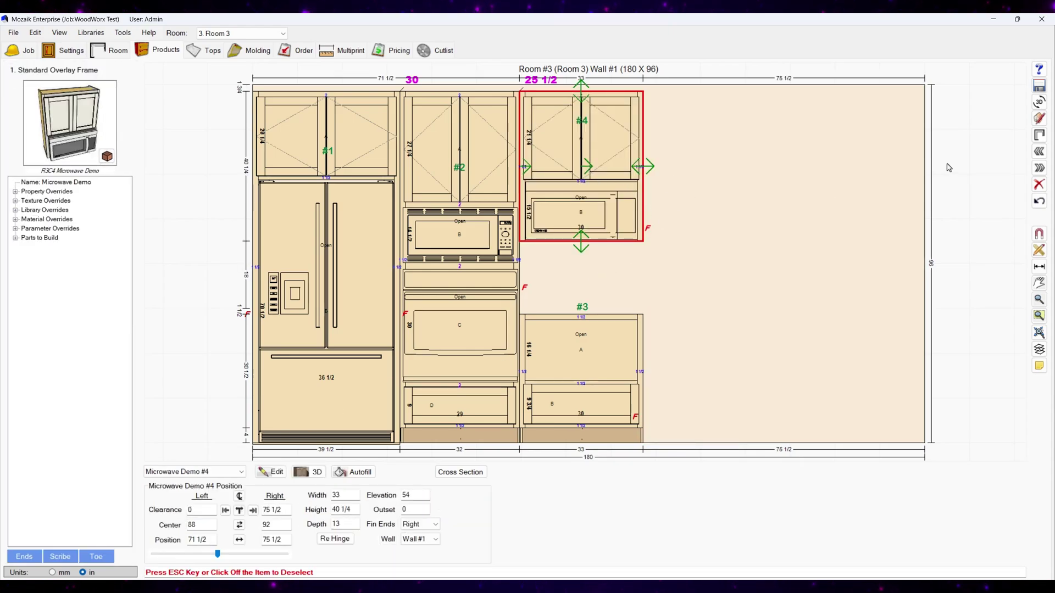
{"action": "left_click", "coordinate": [321, 471]}
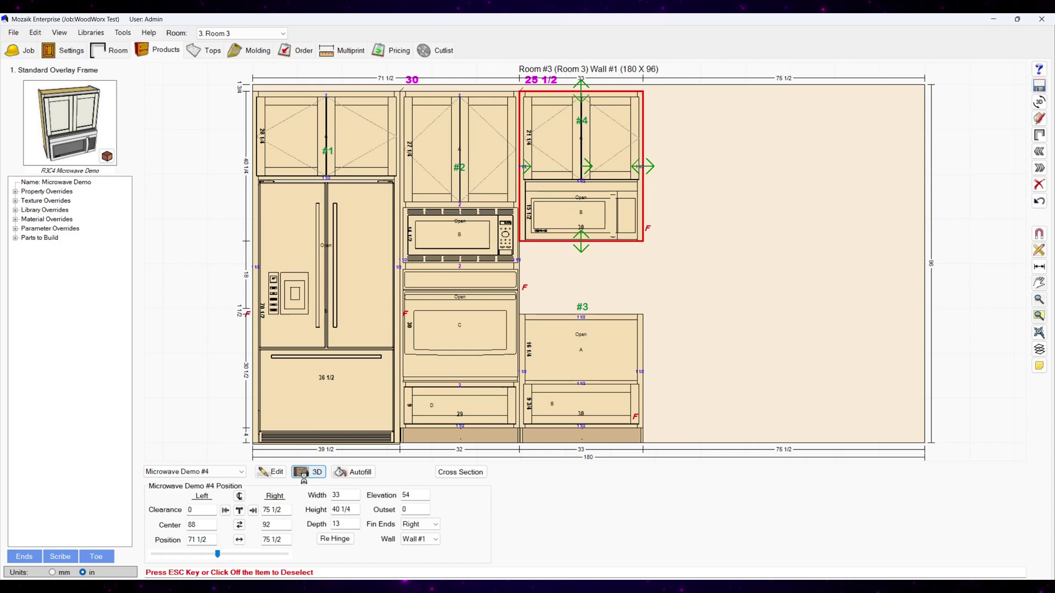
{"action": "left_click_drag", "start_coordinate": [311, 384], "coordinate": [283, 415]}
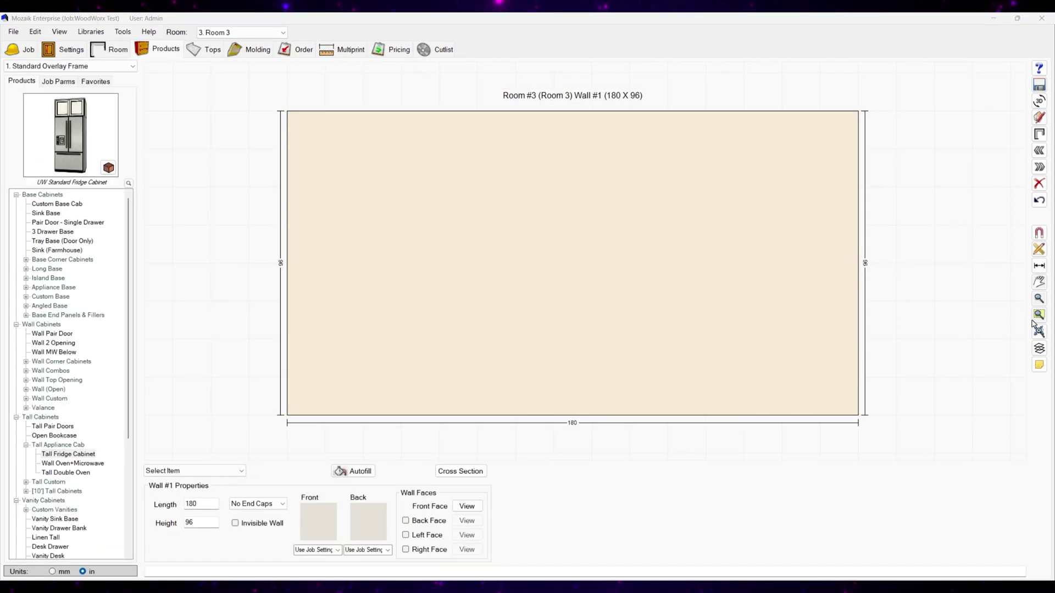
Place the Tall Fridge Cabinet at the left end of Wall #1 and view it in 3-D
{"action": "left_click", "coordinate": [393, 386]}
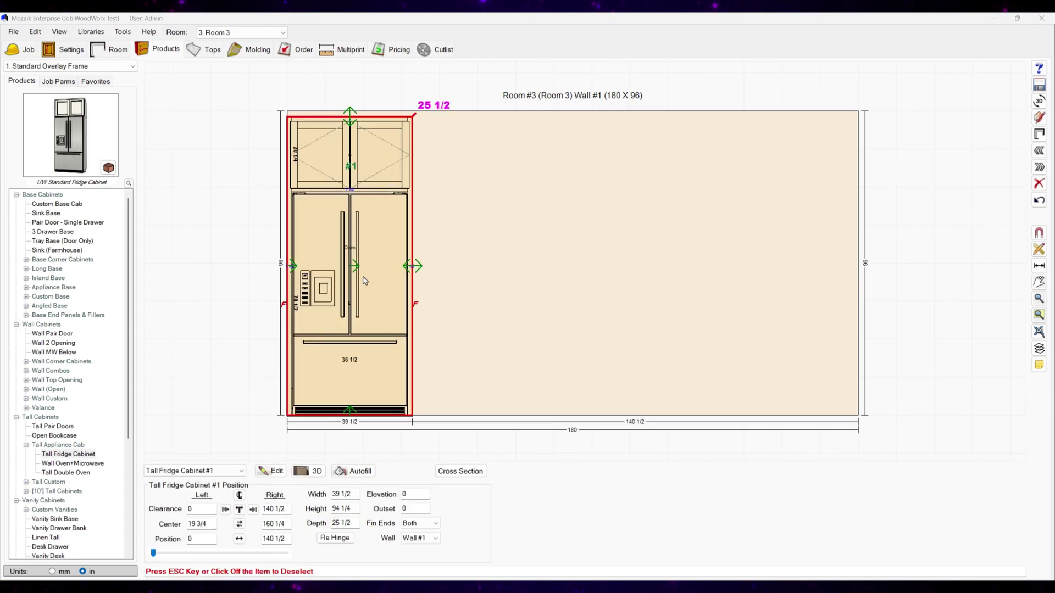
{"action": "left_click", "coordinate": [309, 471]}
{"action": "left_click_drag", "start_coordinate": [250, 313], "coordinate": [254, 349]}
{"action": "left_click_drag", "start_coordinate": [328, 368], "coordinate": [263, 370]}
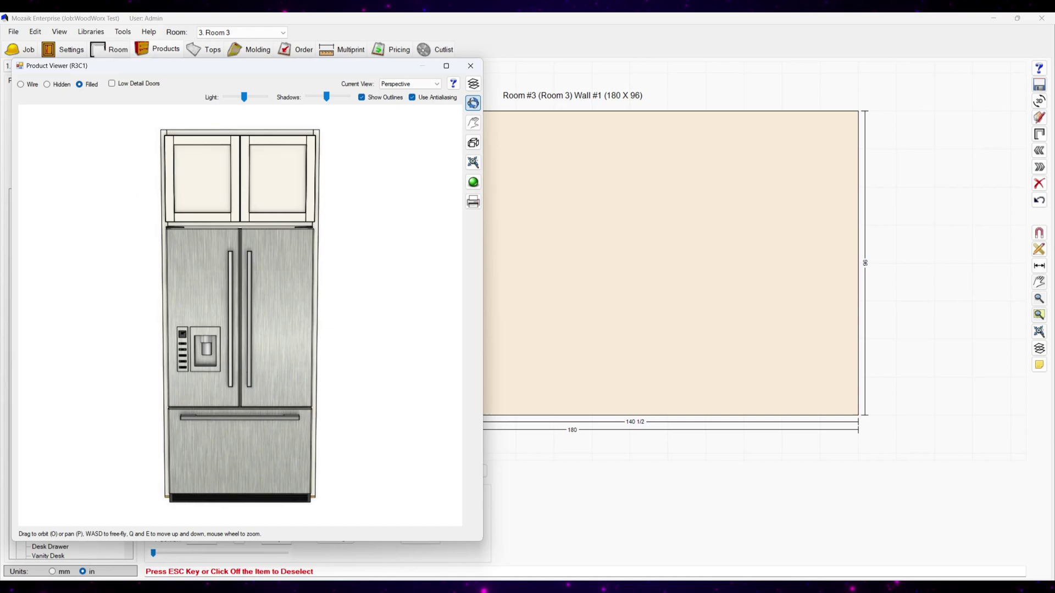
{"action": "key", "text": "Escape"}
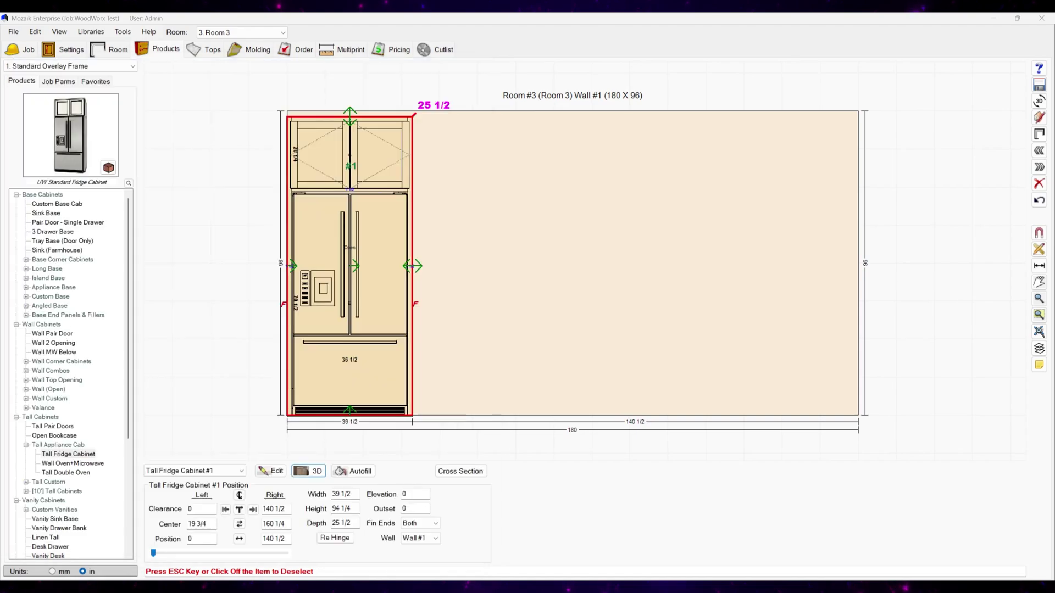
Inspect the fridge cabinet's French-door insert in the product editor, closing without changes
{"action": "left_click", "coordinate": [267, 473]}
{"action": "left_click_drag", "start_coordinate": [593, 113], "coordinate": [856, 109]}
{"action": "left_click", "coordinate": [1013, 237]}
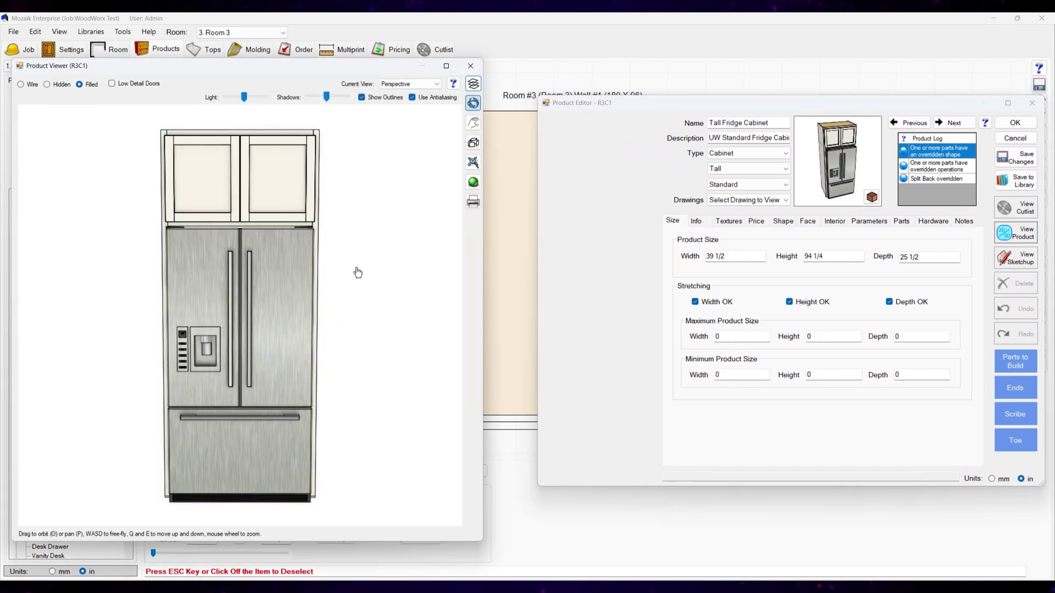
{"action": "left_click", "coordinate": [834, 220]}
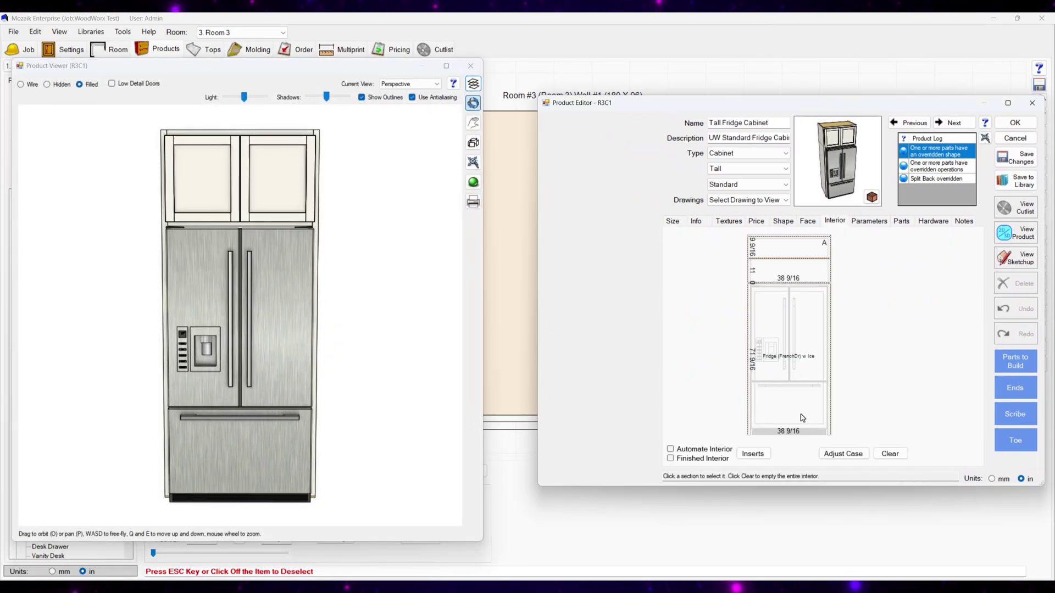
{"action": "left_click", "coordinate": [796, 321]}
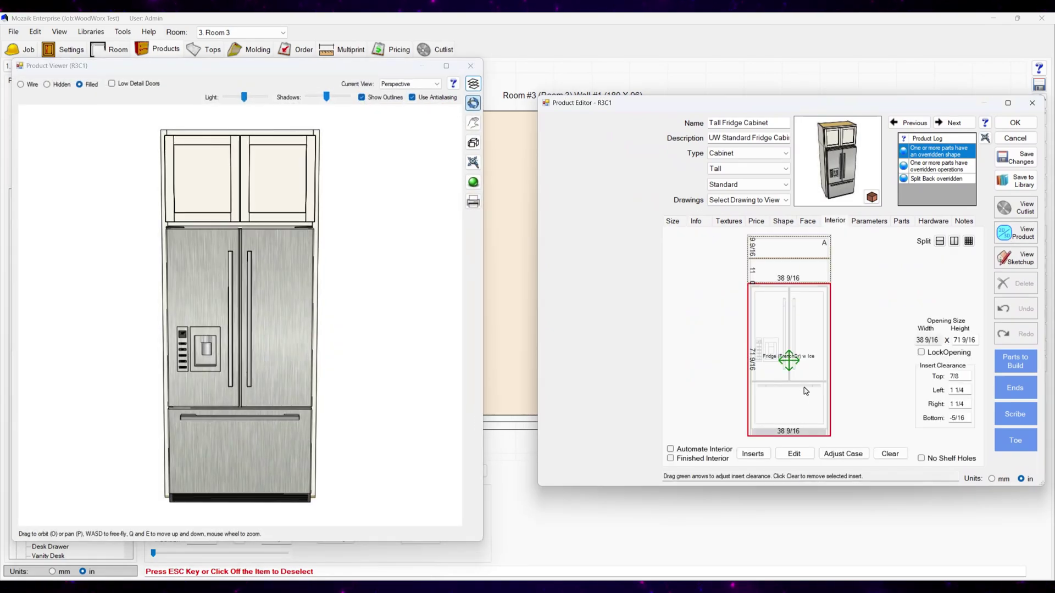
{"action": "left_click", "coordinate": [794, 454]}
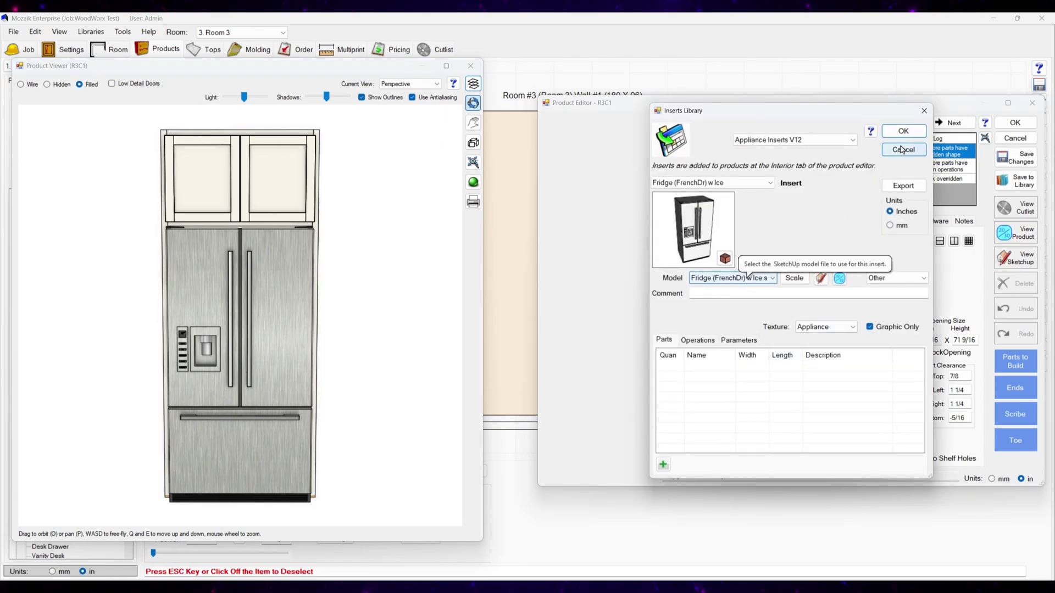
{"action": "left_click", "coordinate": [901, 149]}
{"action": "key", "text": "Escape"}
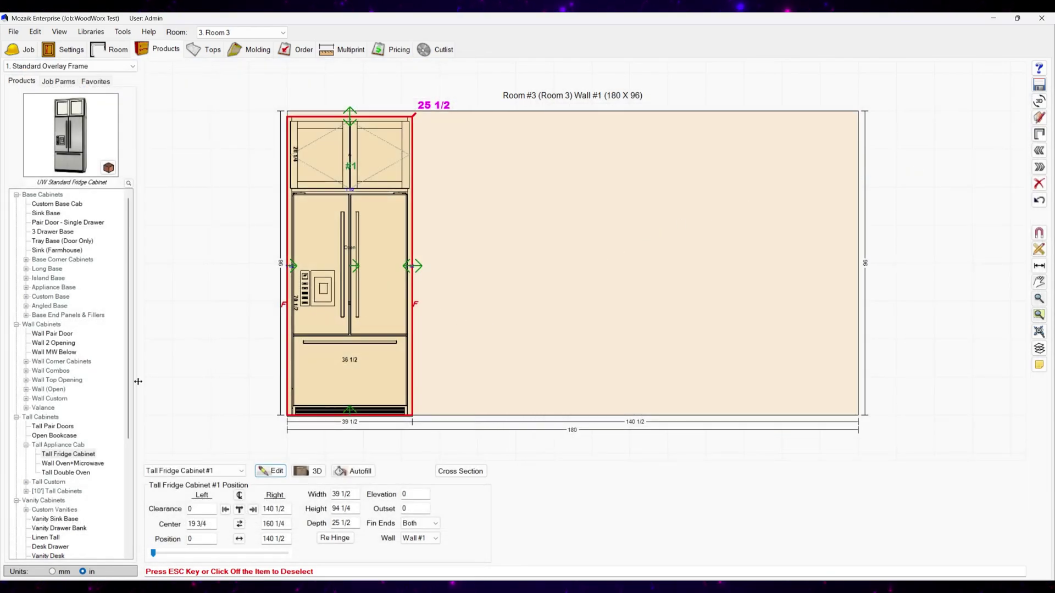
Place a Wall Oven+Microwave beside the fridge, review its oven and microwave inserts, then add a Tall Double Oven
{"action": "key", "text": "Escape"}
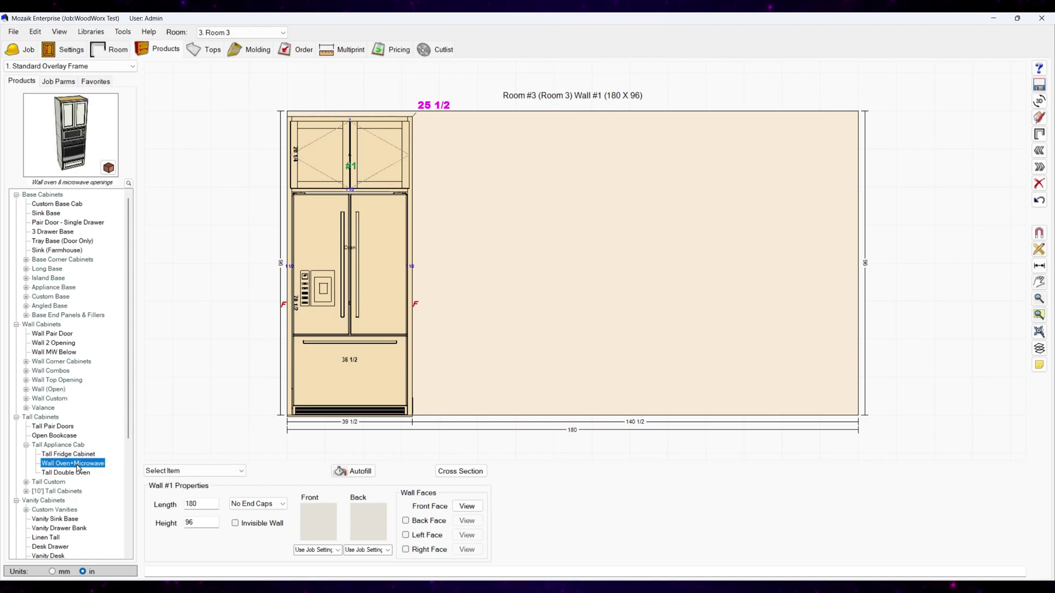
{"action": "left_click", "coordinate": [599, 290]}
{"action": "left_click", "coordinate": [268, 474]}
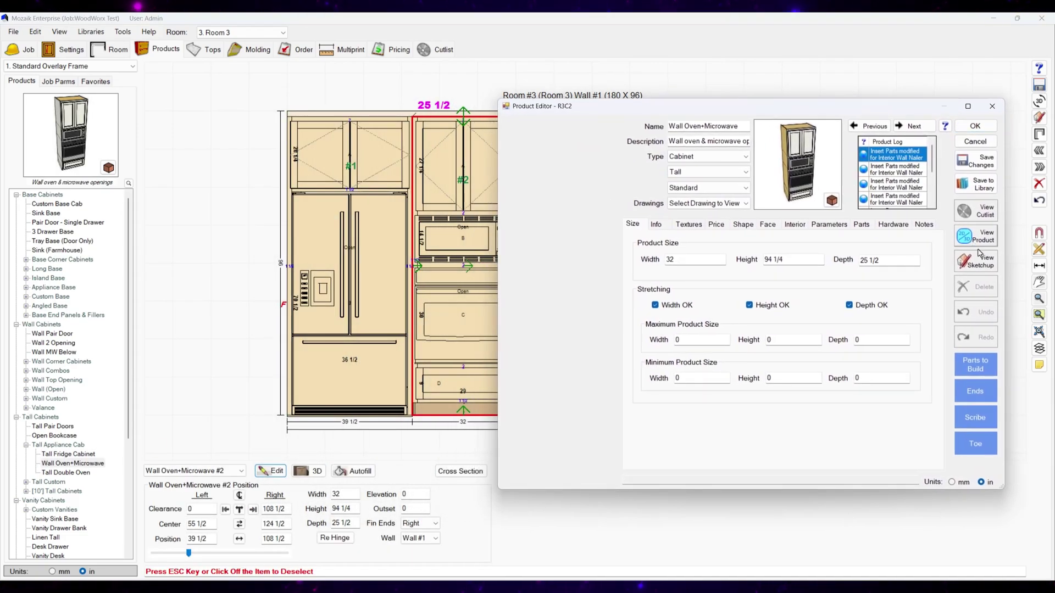
{"action": "left_click", "coordinate": [977, 237]}
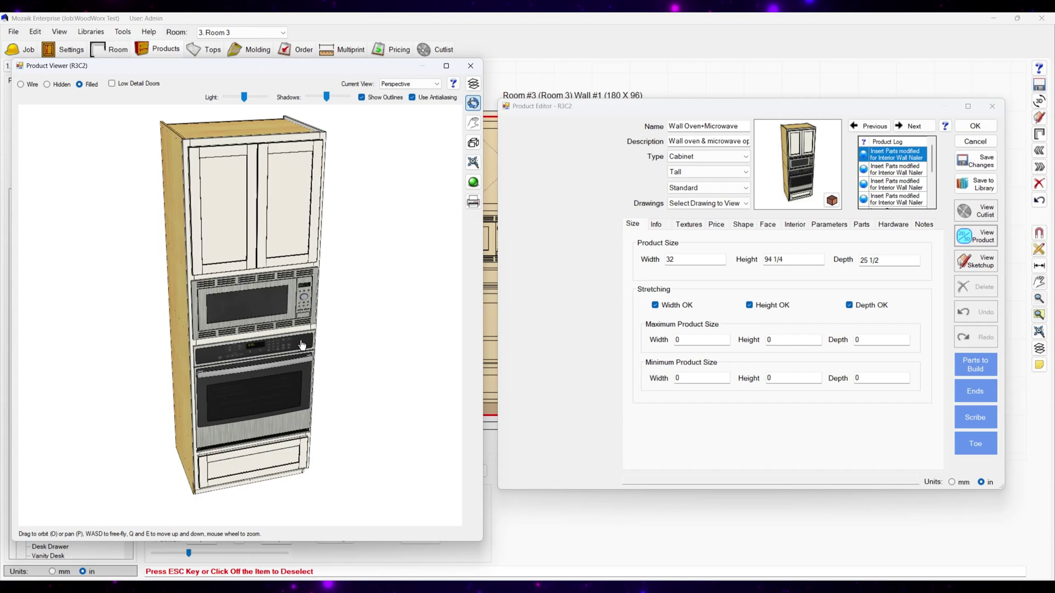
{"action": "left_click", "coordinate": [795, 224]}
{"action": "left_click", "coordinate": [764, 339]}
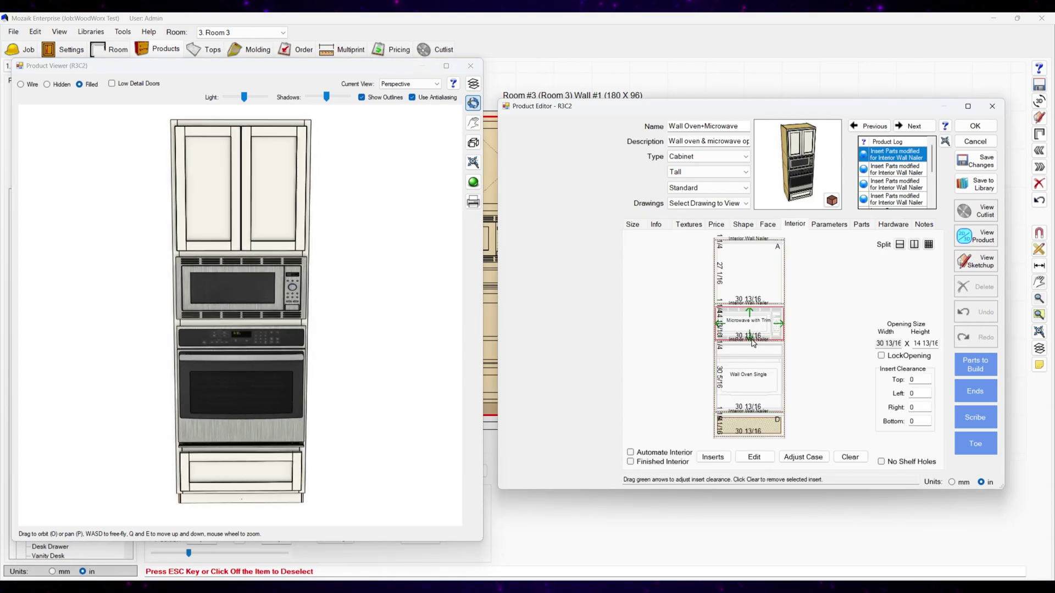
{"action": "left_click", "coordinate": [753, 370]}
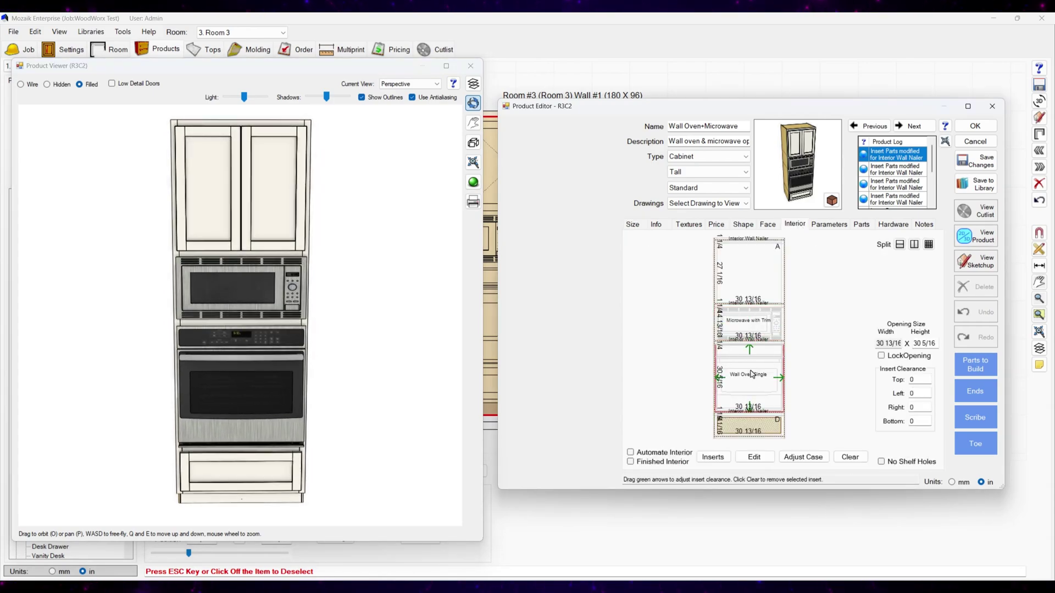
{"action": "left_click", "coordinate": [762, 325]}
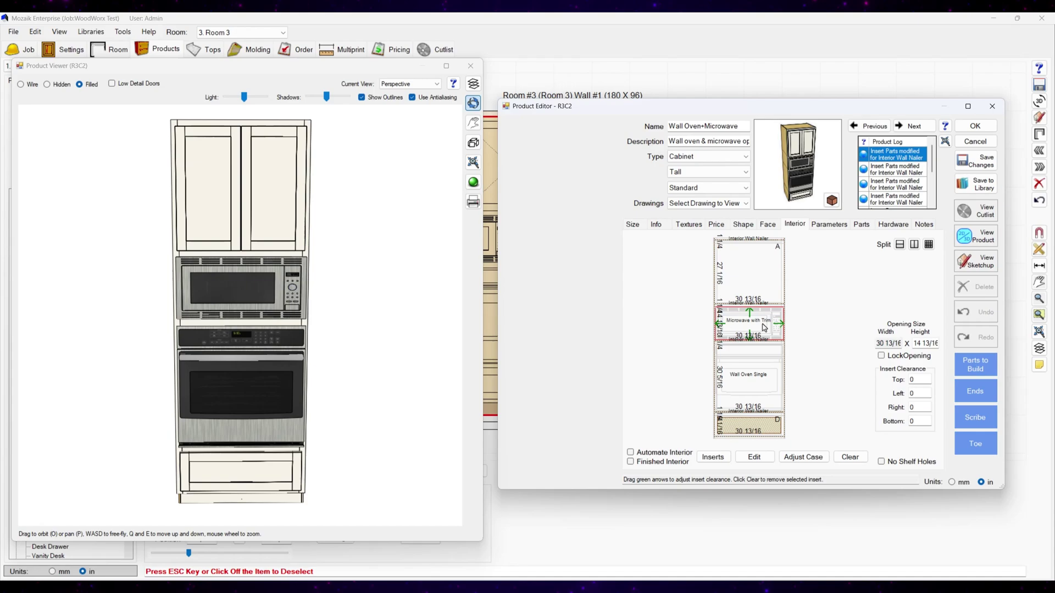
{"action": "left_click", "coordinate": [976, 126]}
{"action": "left_click", "coordinate": [453, 405]}
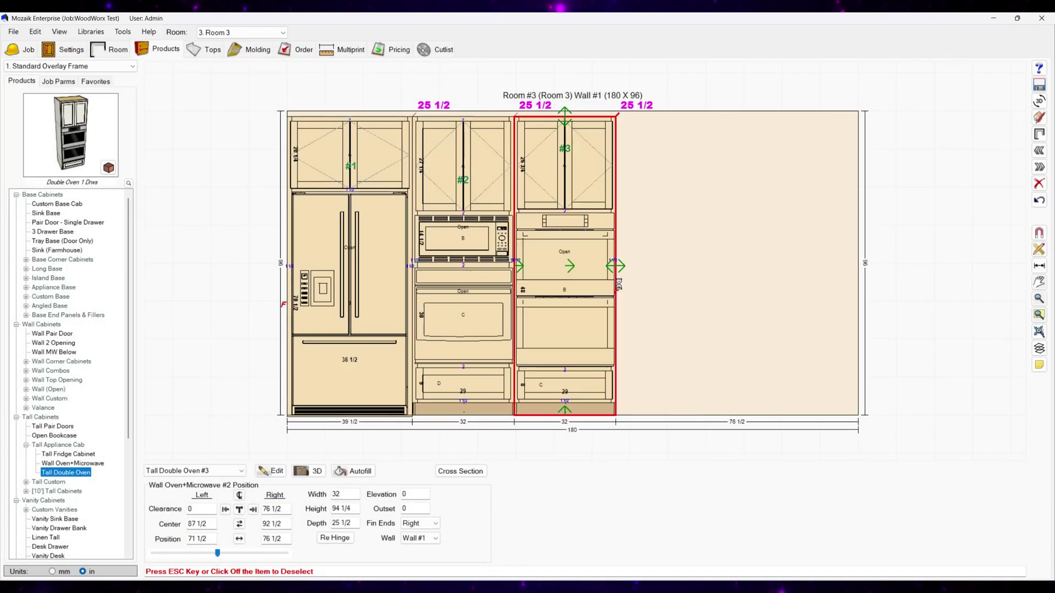